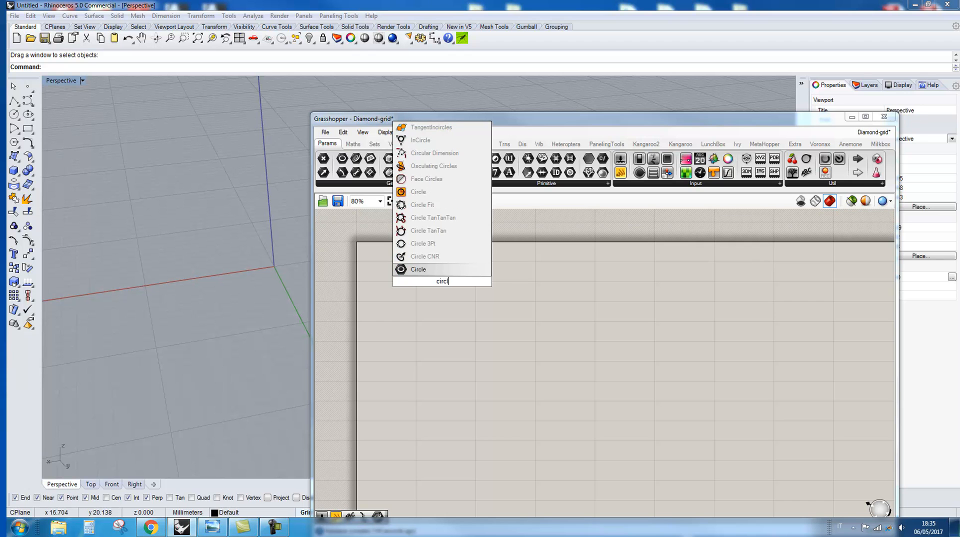
Add a Circle component to the canvas and place an empty Panel beside its inputs
key(Return)
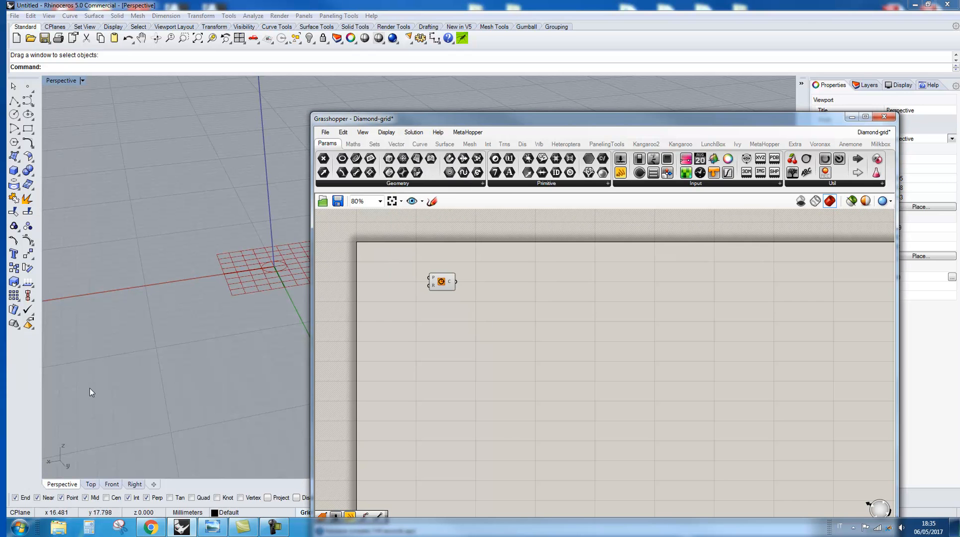
double_click(375, 299)
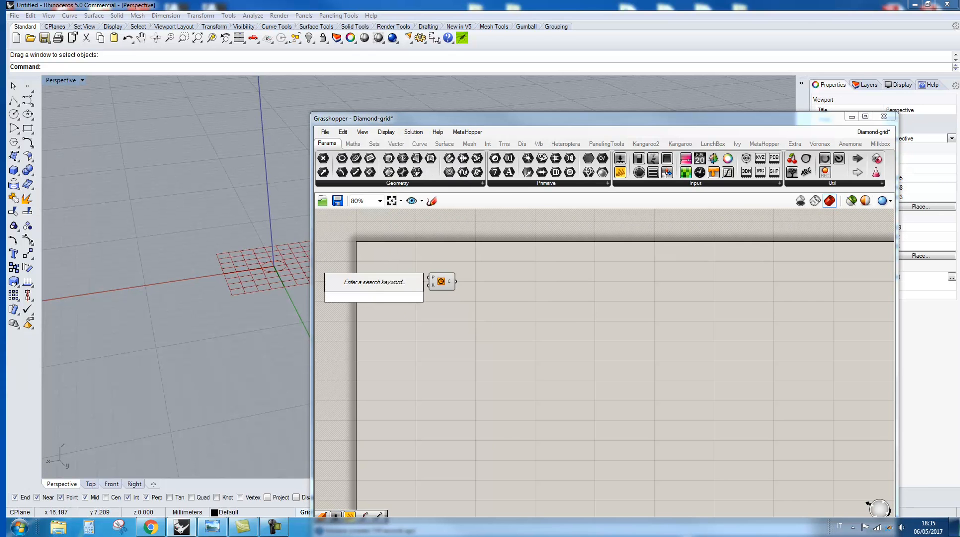
text(pale)
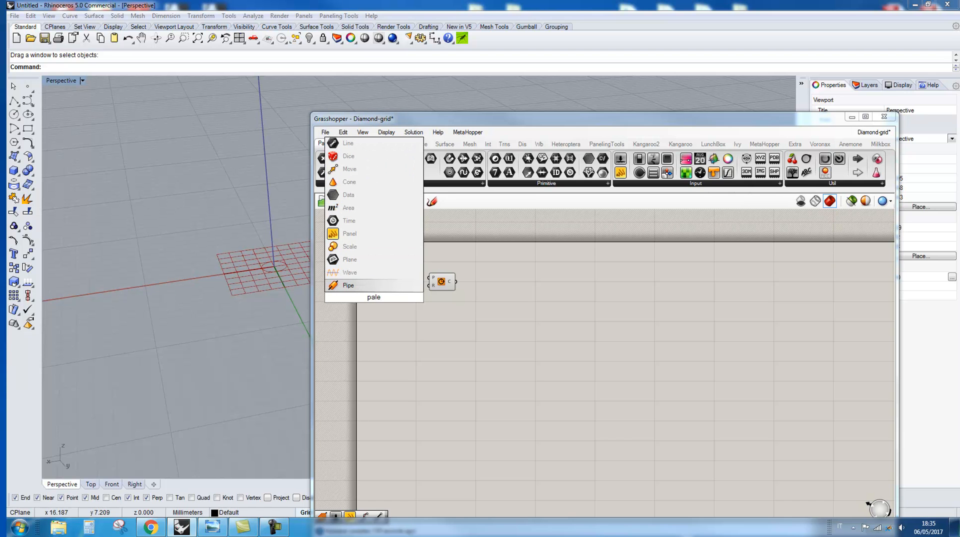
key(Up)
key(Up)
key(Up)
key(Up)
key(Return)
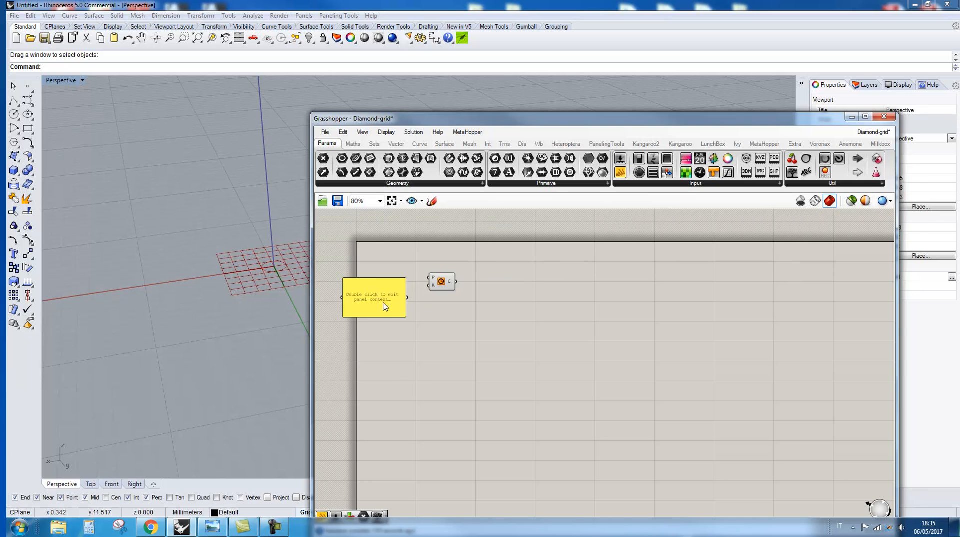
Set the panel's content to 50 and connect it to the Circle component's radius input
double_click(385, 301)
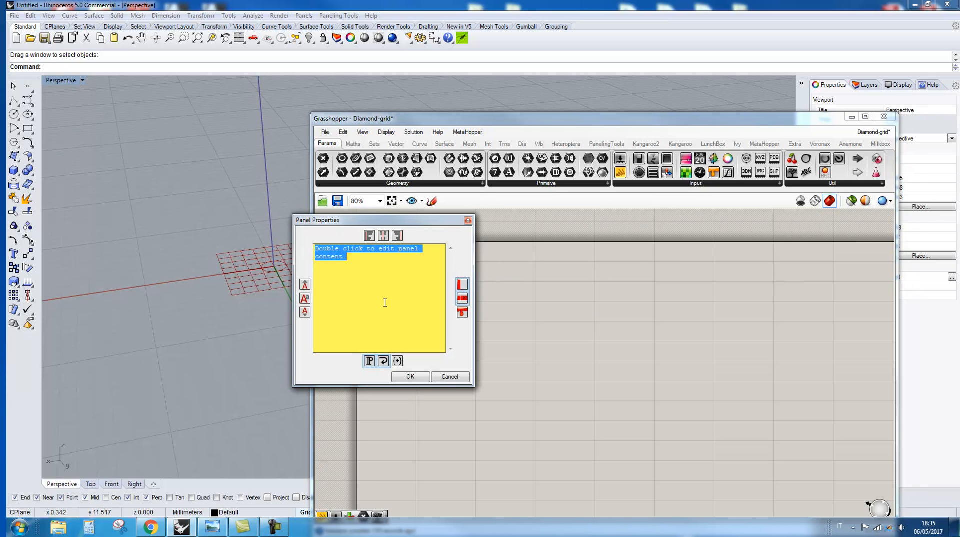
text(50)
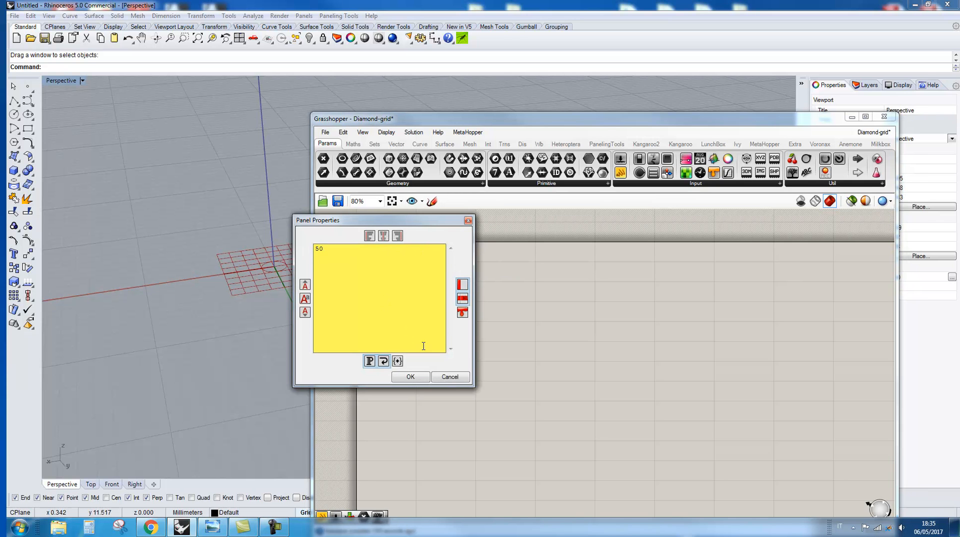
click(414, 378)
drag(439, 284, 500, 324)
scroll(420, 311, up, 3)
drag(390, 336, 440, 337)
Add a Unit Z vector component and position it directly below the Circle component
double_click(570, 395)
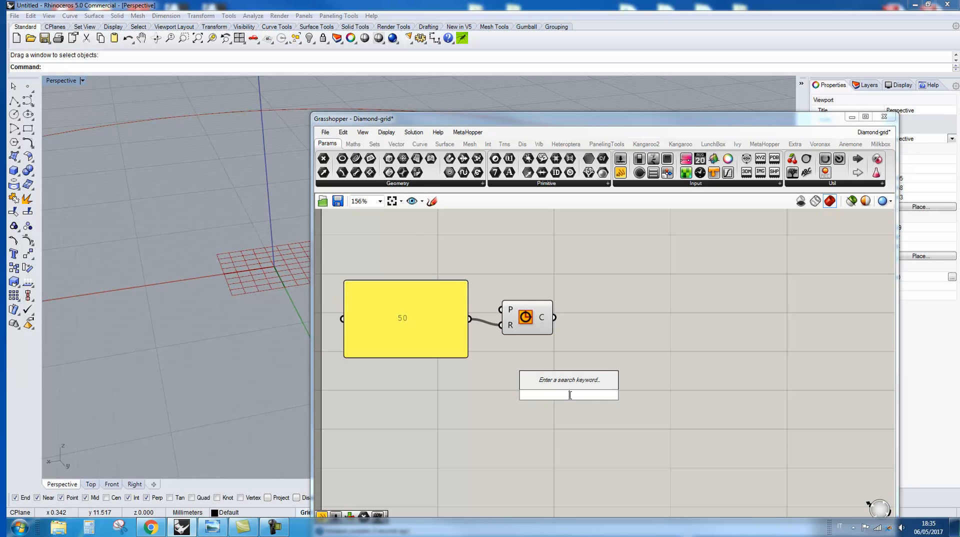
text(z)
click(568, 384)
drag(566, 400, 520, 366)
Add an Extrude component beside the Circle and Unit Z components
click(584, 320)
text(ExtractIsocurve)
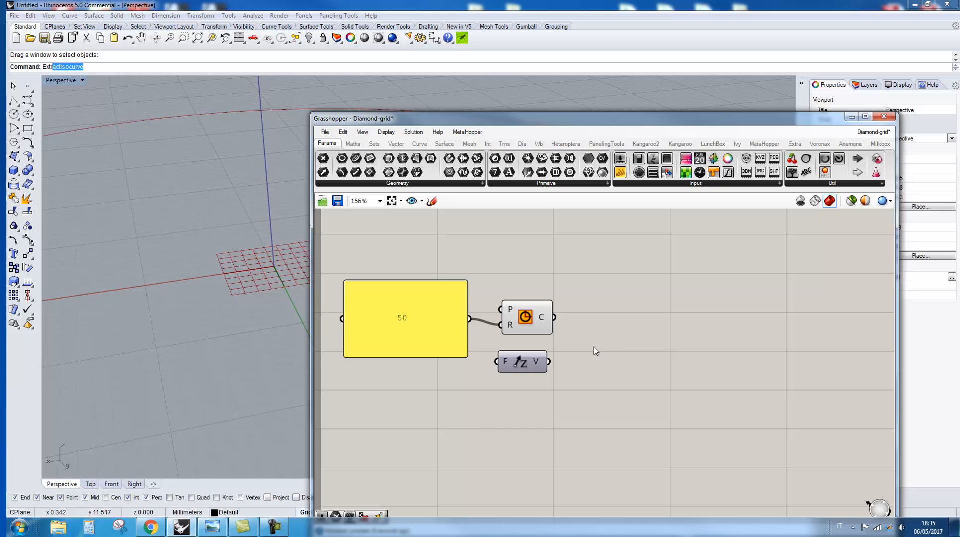
double_click(595, 348)
text(extr)
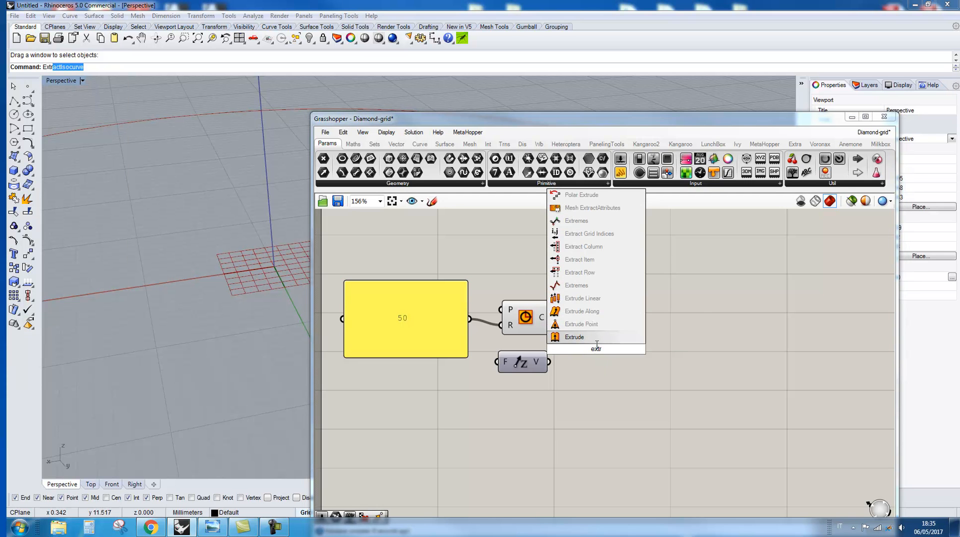
key(Return)
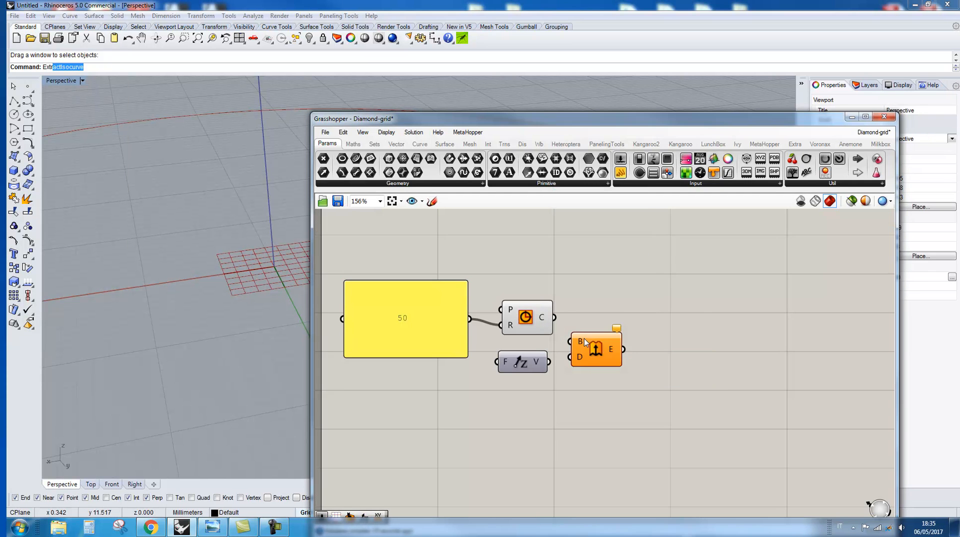
Extrude the circle along Unit Z by wiring both into Extrude, with the 50 panel as the Unit Z factor
drag(550, 362, 585, 322)
drag(470, 319, 525, 355)
scroll(178, 300, down, 10)
middle_click(177, 301)
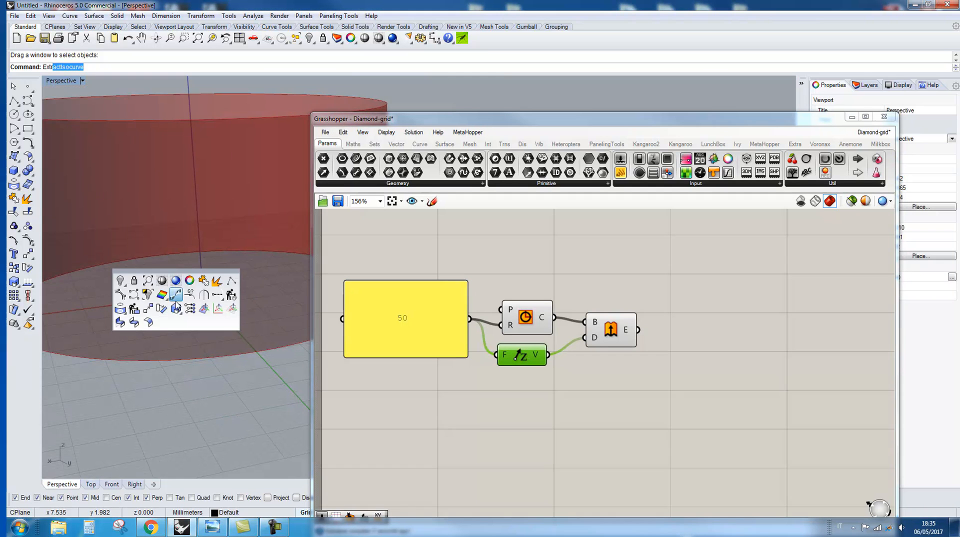
right_drag(214, 221, 225, 246)
scroll(226, 246, down, 7)
scroll(220, 251, up, 5)
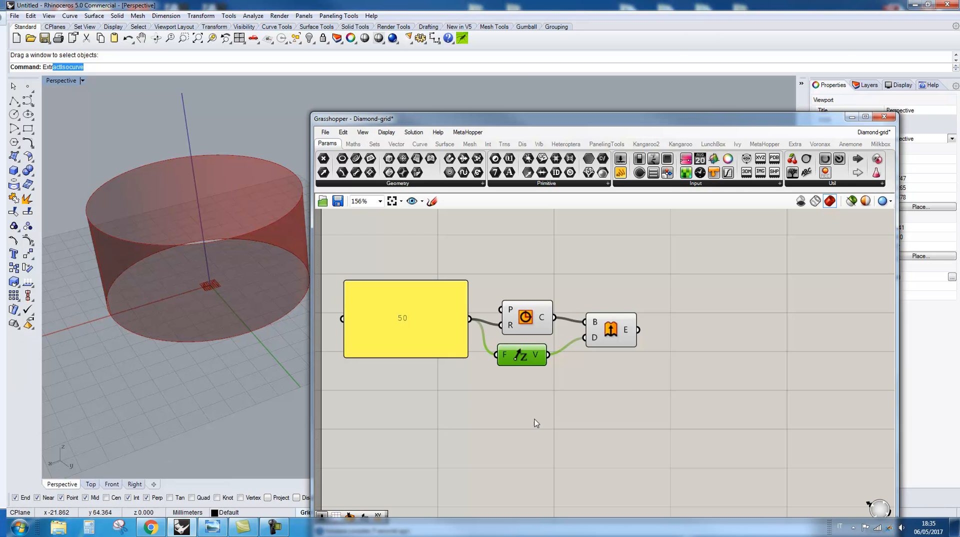
Place the PanelingTools surface grid component with S, uN and vN inputs beyond the Extrude component
scroll(536, 421, down, 4)
scroll(526, 382, up, 3)
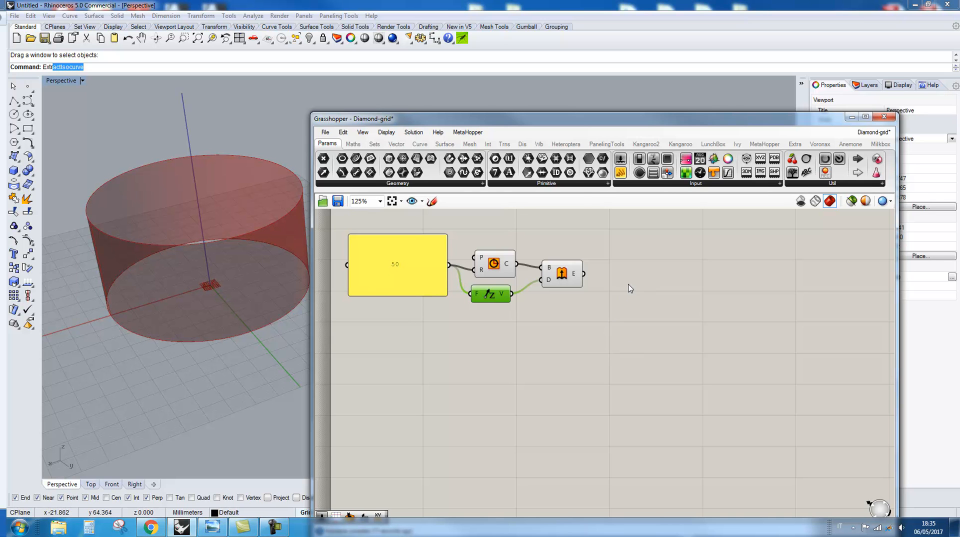
click(607, 145)
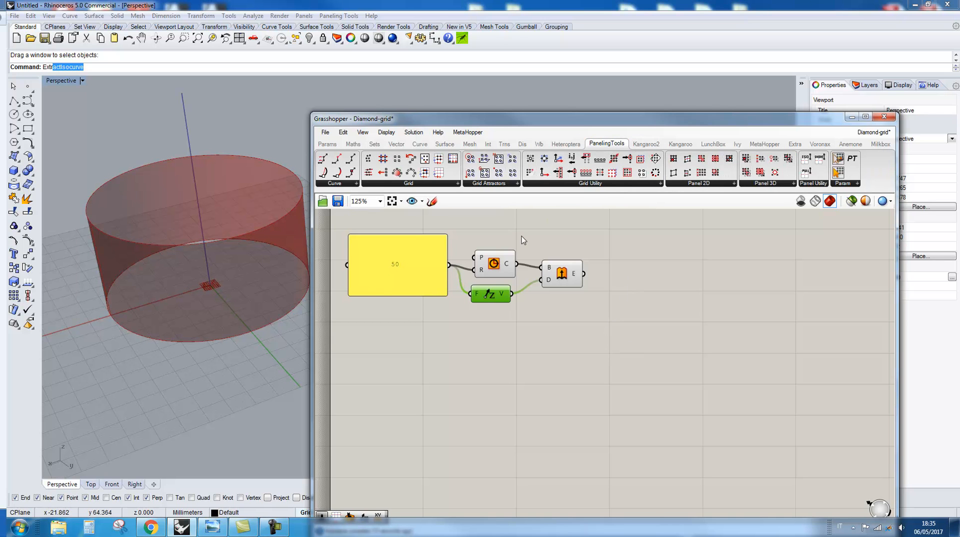
click(441, 171)
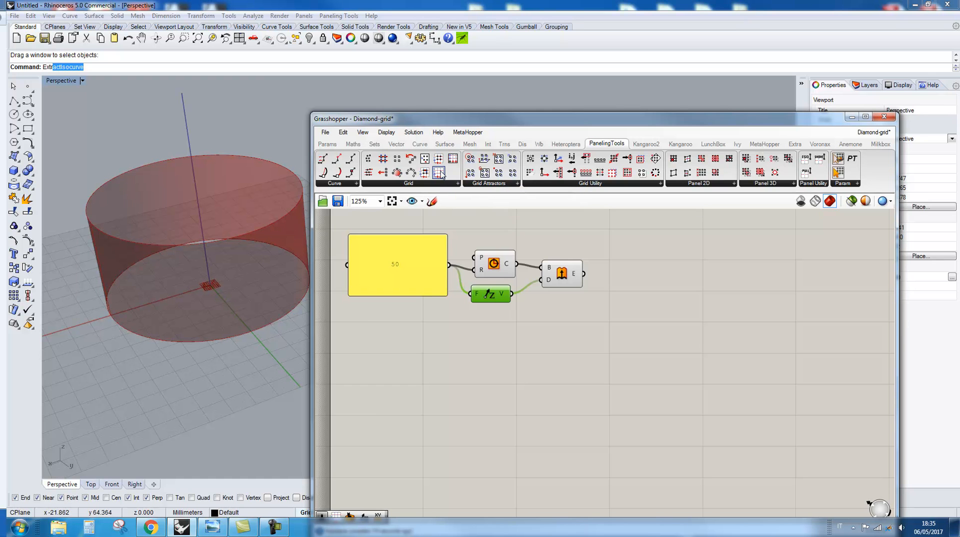
click(652, 268)
right_drag(627, 324, 566, 346)
scroll(570, 319, up, 1)
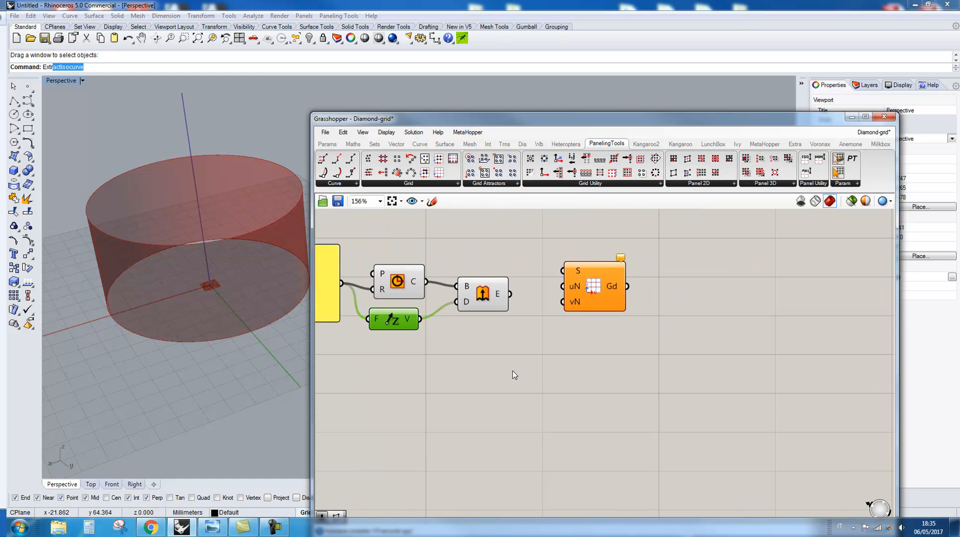
Add two number sliders below the Extrude component, one set to 15 and the other to 60
double_click(468, 386)
text(15)
key(Return)
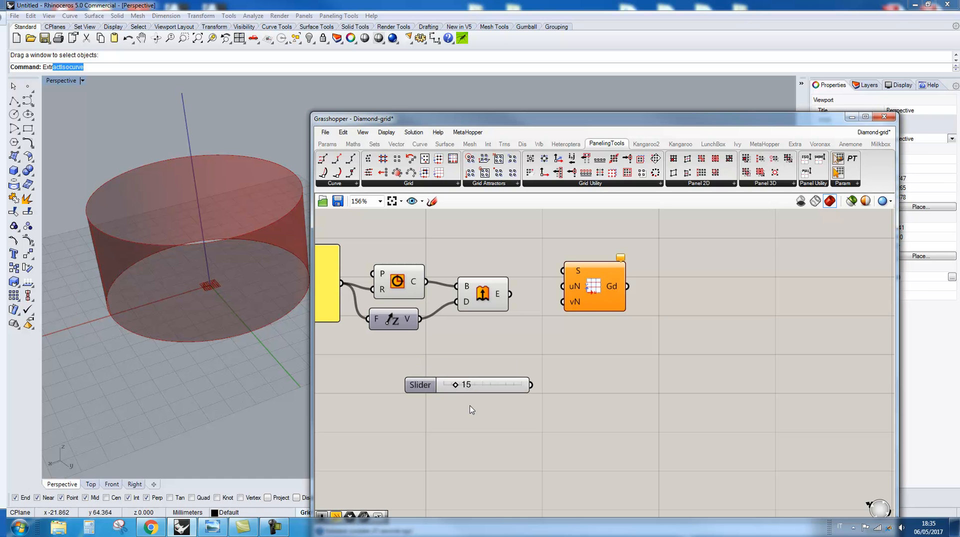
double_click(473, 419)
text(60)
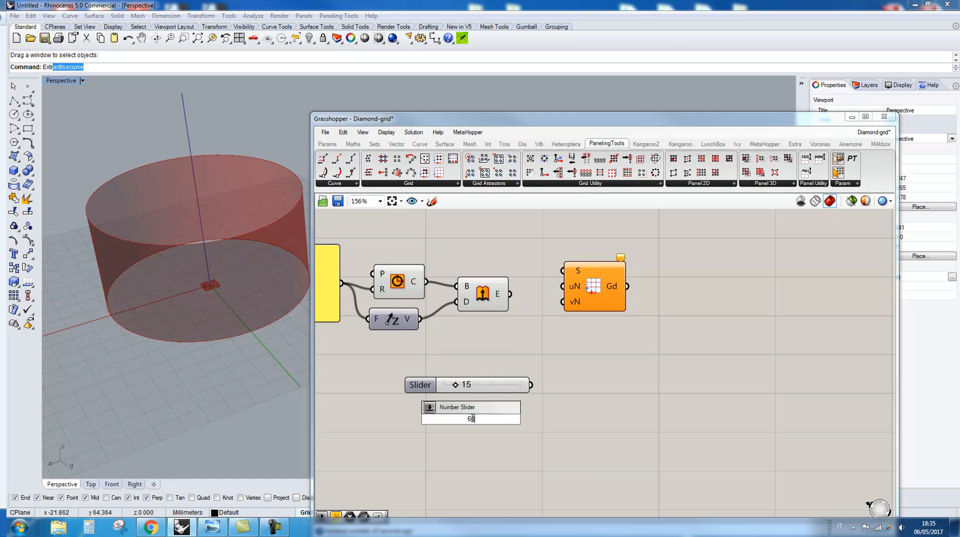
key(Return)
Connect the 15 slider to uN, the 60 slider to vN and the extrusion to S of the surface grid component
drag(531, 385, 564, 287)
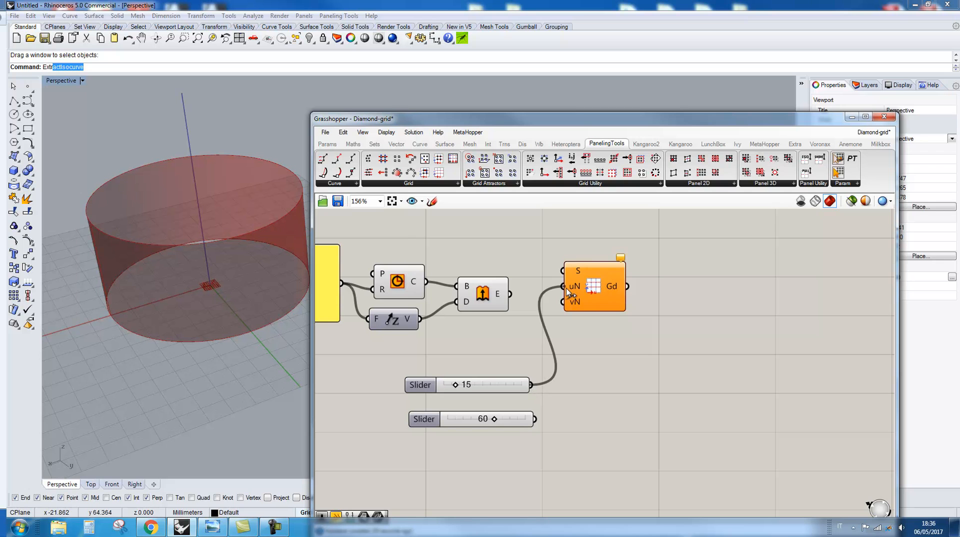
drag(535, 419, 601, 387)
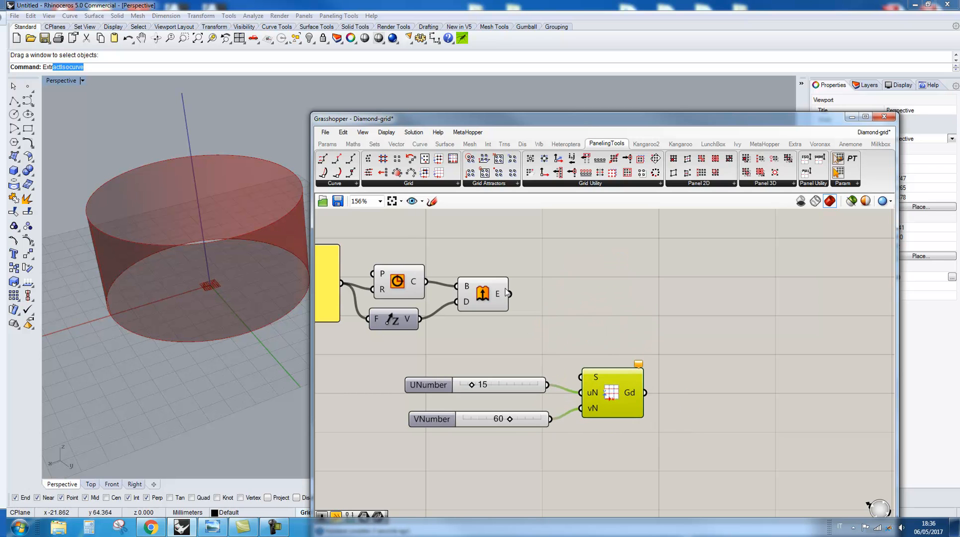
drag(510, 294, 580, 377)
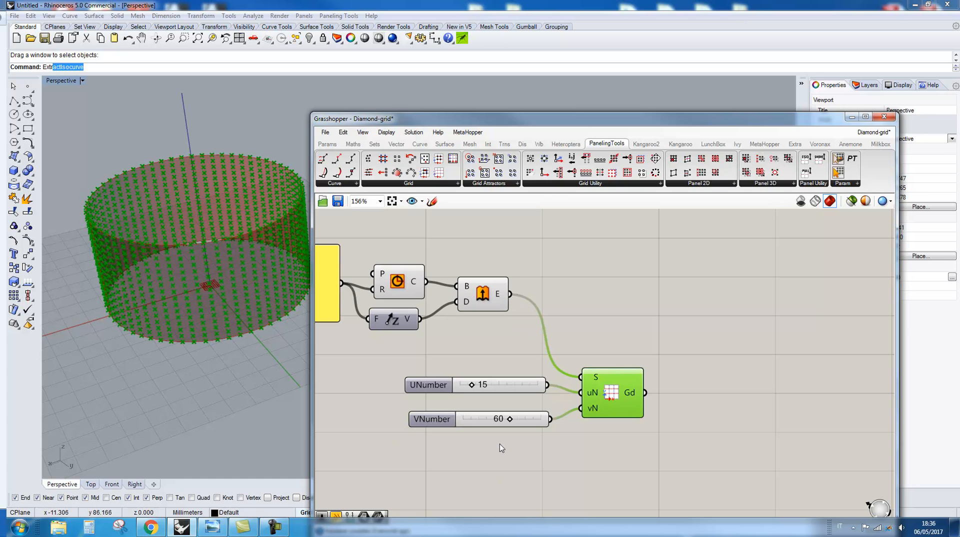
drag(525, 465, 385, 252)
click(622, 256)
drag(622, 256, 364, 465)
key(ctrl+g)
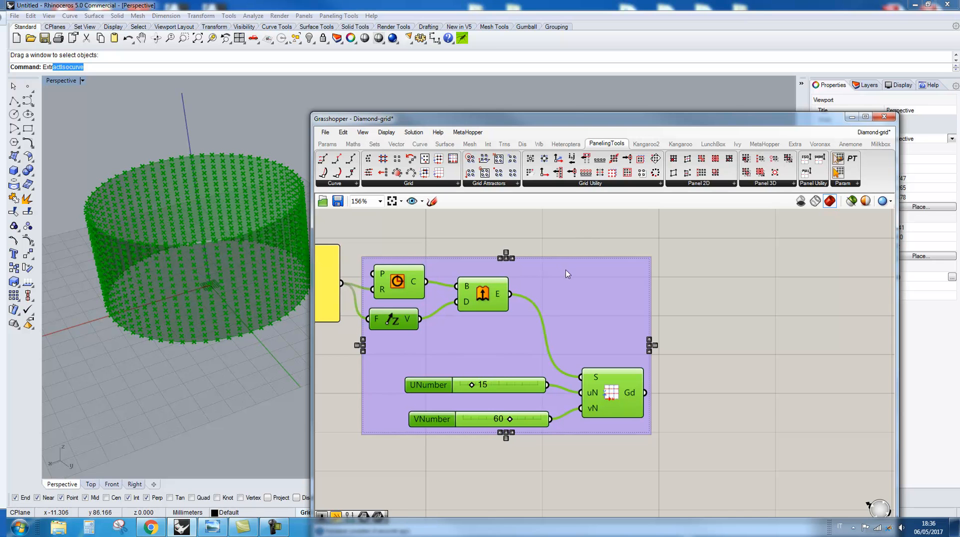
click(567, 287)
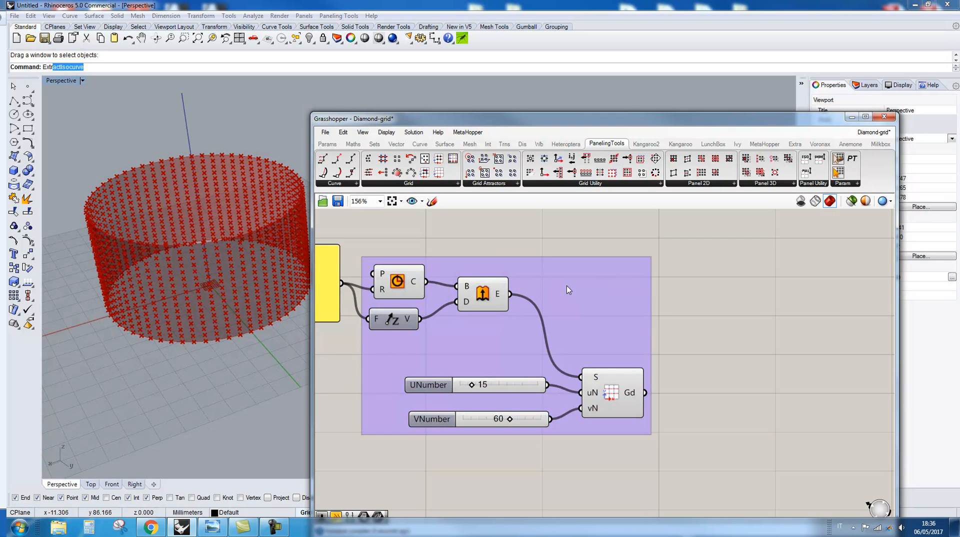
key(Delete)
Turn off the preview of the Extrude and surface grid components
drag(625, 256, 453, 443)
middle_click(571, 287)
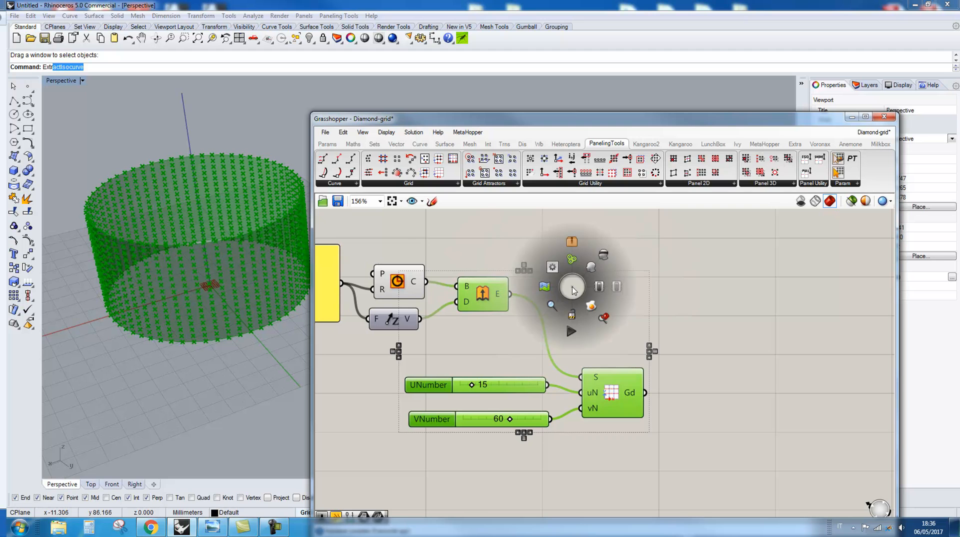
click(606, 260)
Add a PanelingTools Wrap Grids component next to the surface grid component
right_drag(804, 401, 579, 388)
scroll(580, 387, down, 3)
right_drag(511, 393, 508, 392)
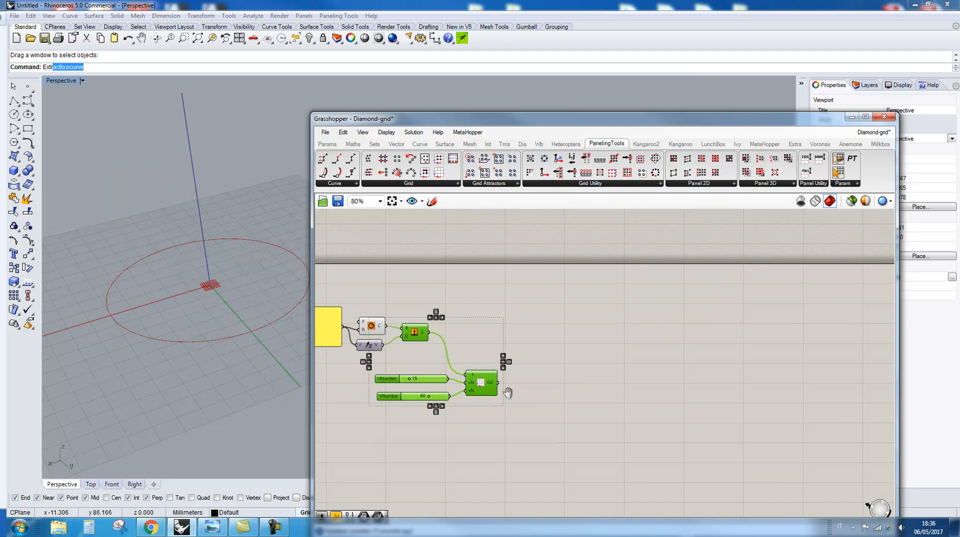
scroll(508, 393, up, 2)
double_click(547, 340)
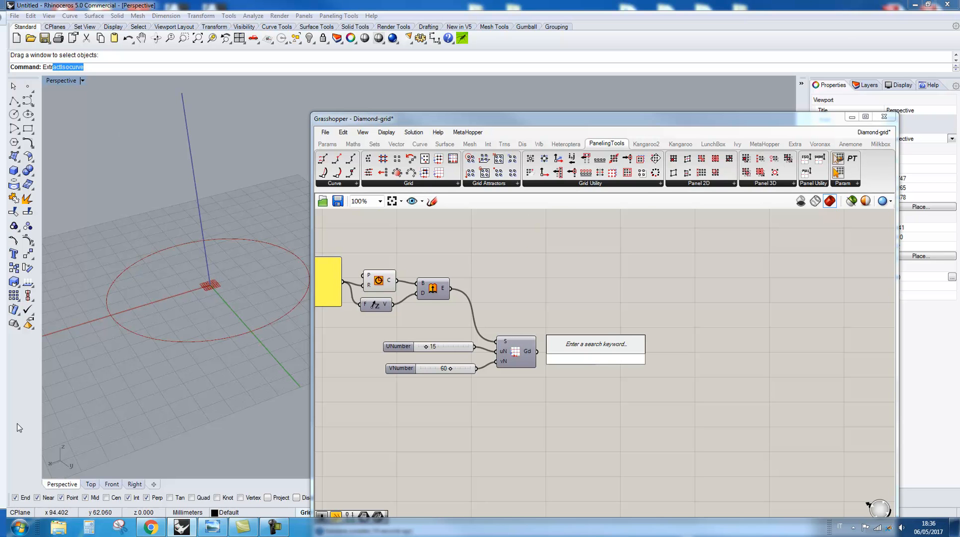
text(wrap)
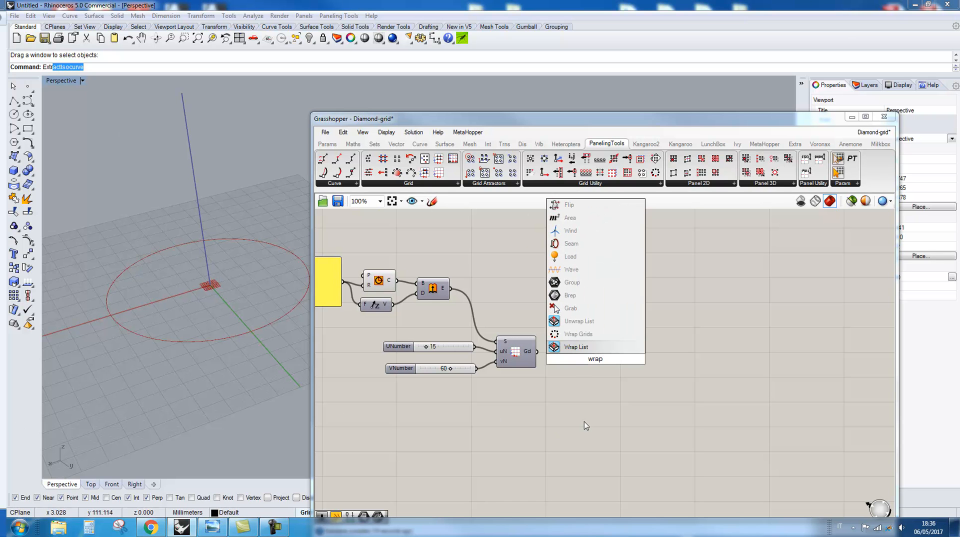
click(577, 338)
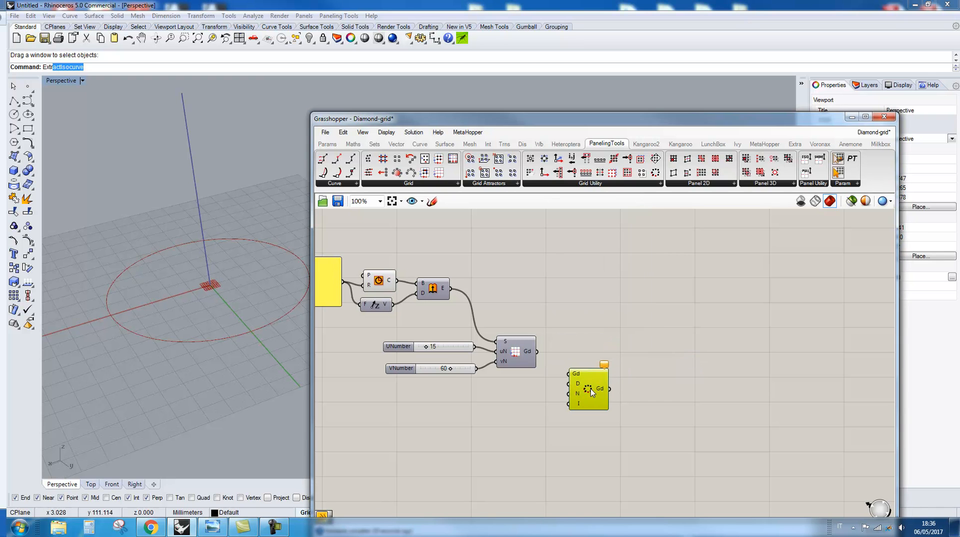
Add a Panel containing 0 below the surface grid component
double_click(495, 430)
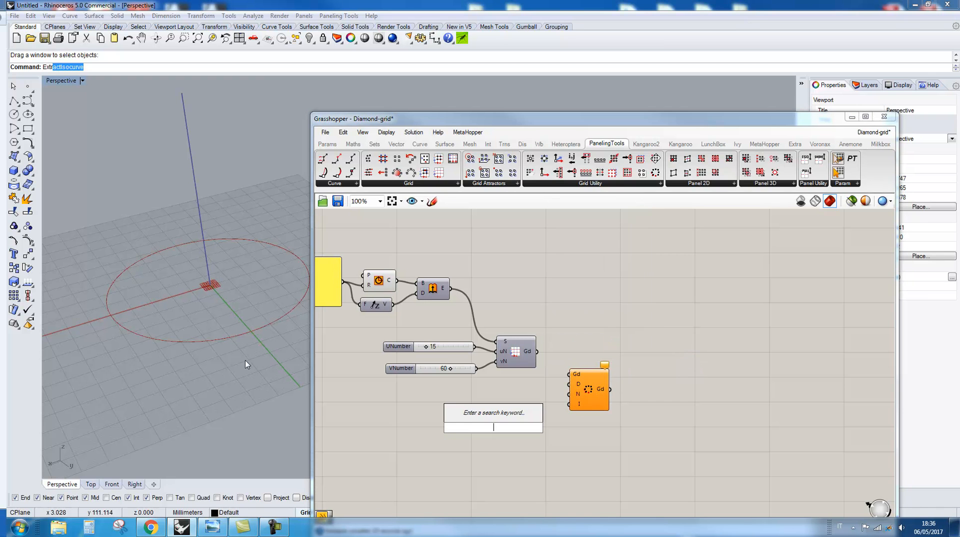
text(panel7)
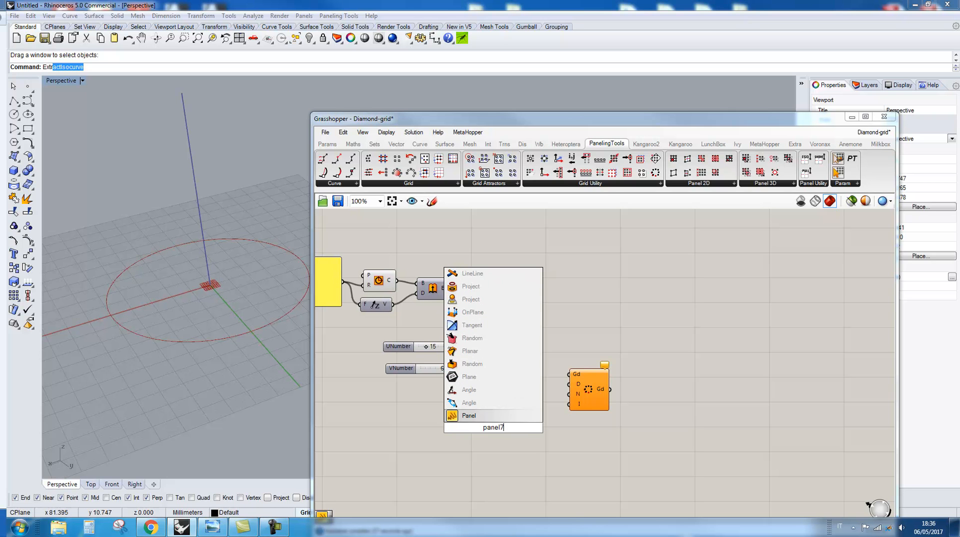
key(Return)
double_click(494, 444)
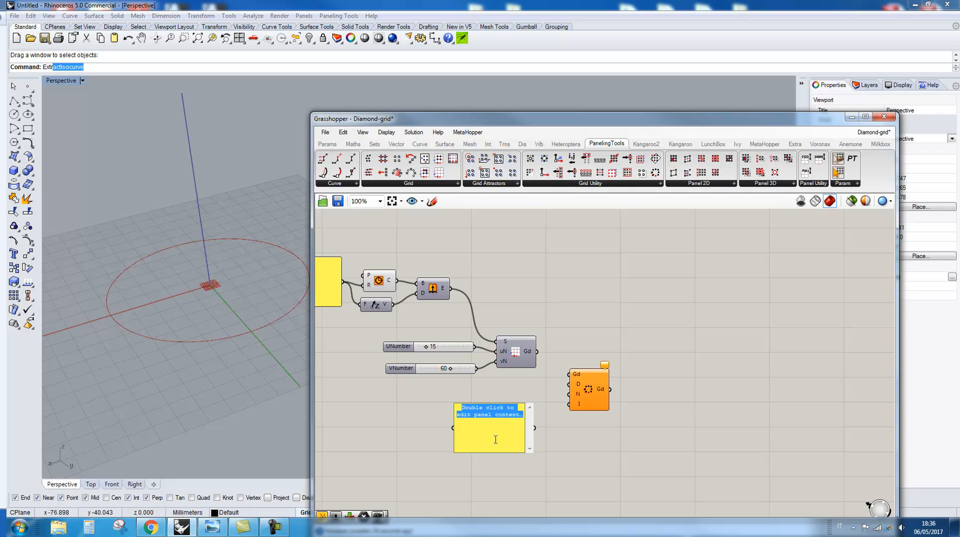
text(0)
click(504, 469)
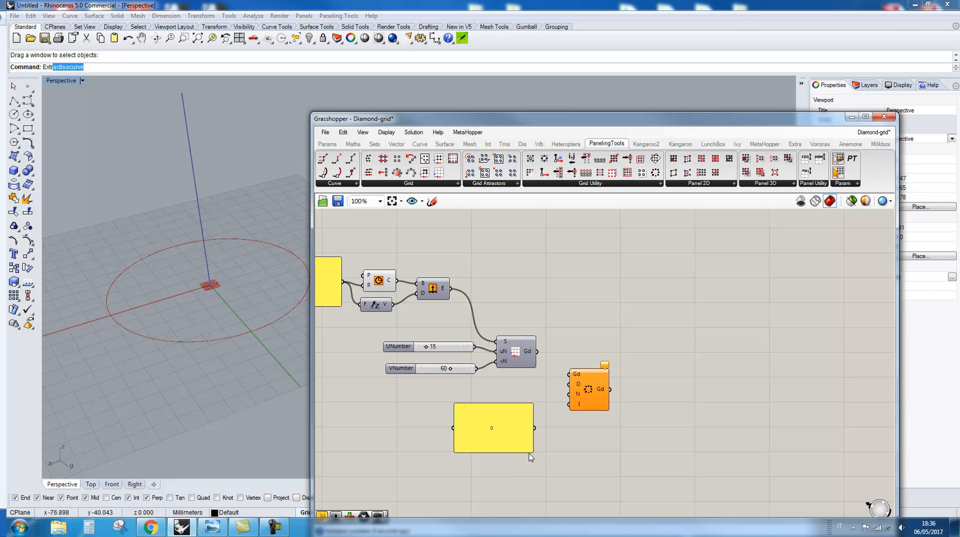
Connect the 0 panel to the D input of Wrap Grids and a duplicate set to 1 to its N input, keeping both panels compact
drag(531, 453, 554, 376)
drag(481, 421, 531, 404)
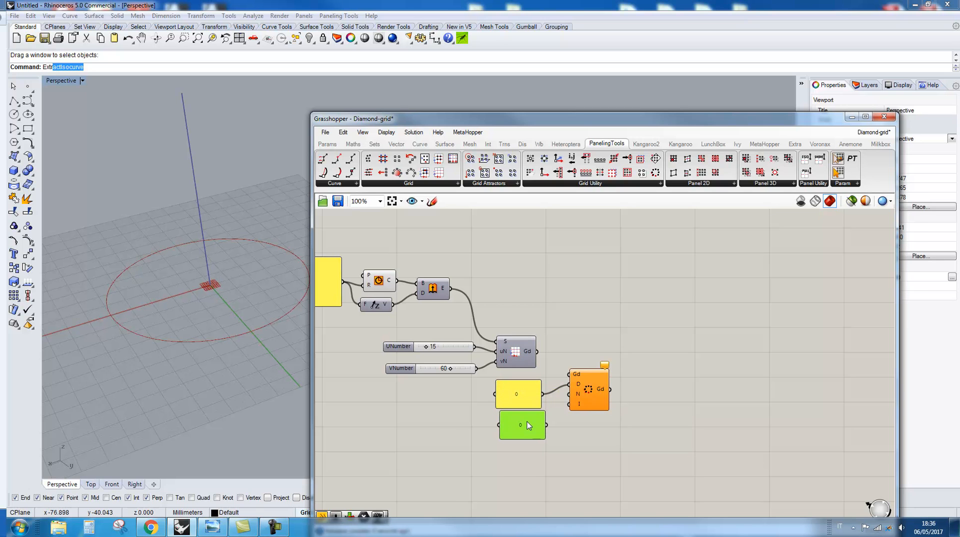
double_click(527, 422)
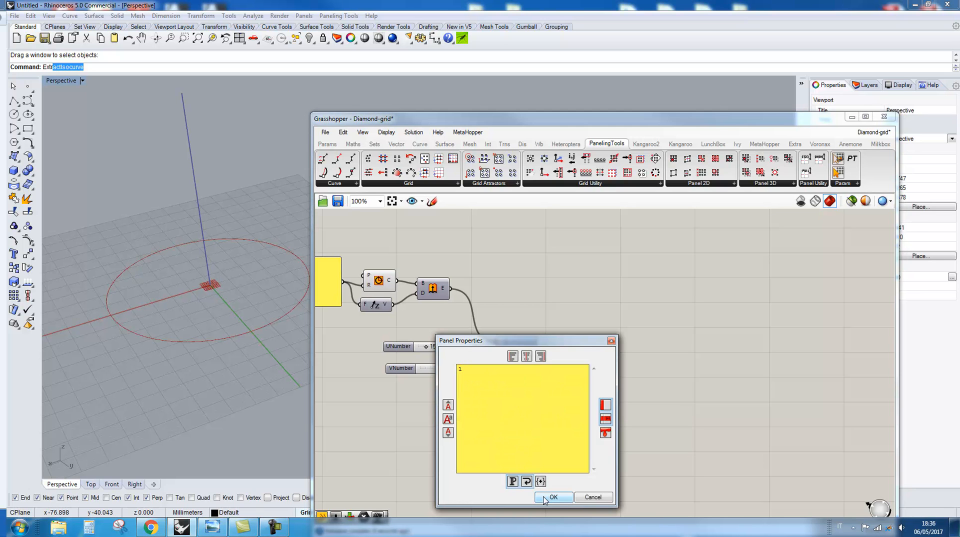
click(545, 498)
scroll(537, 424, up, 4)
drag(563, 434, 631, 361)
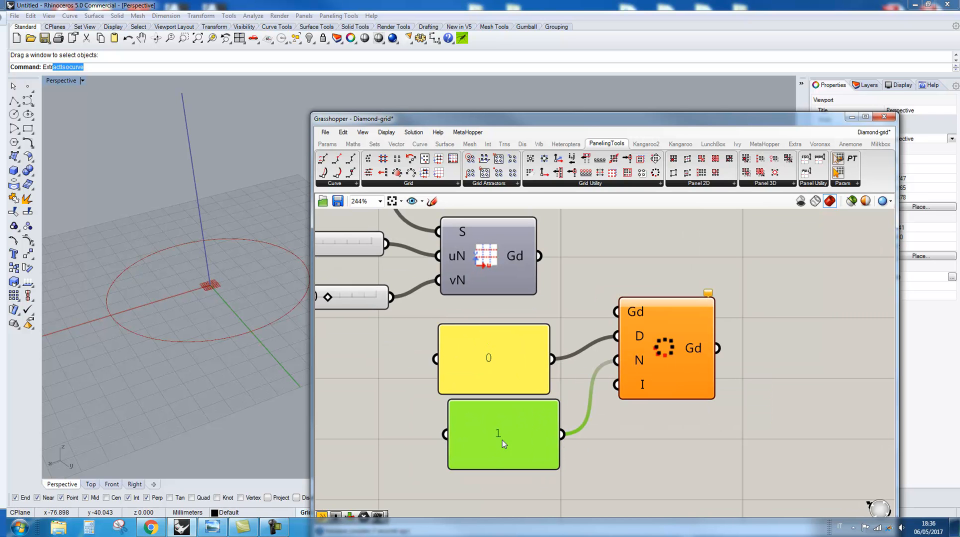
drag(560, 465, 503, 418)
drag(546, 389, 475, 381)
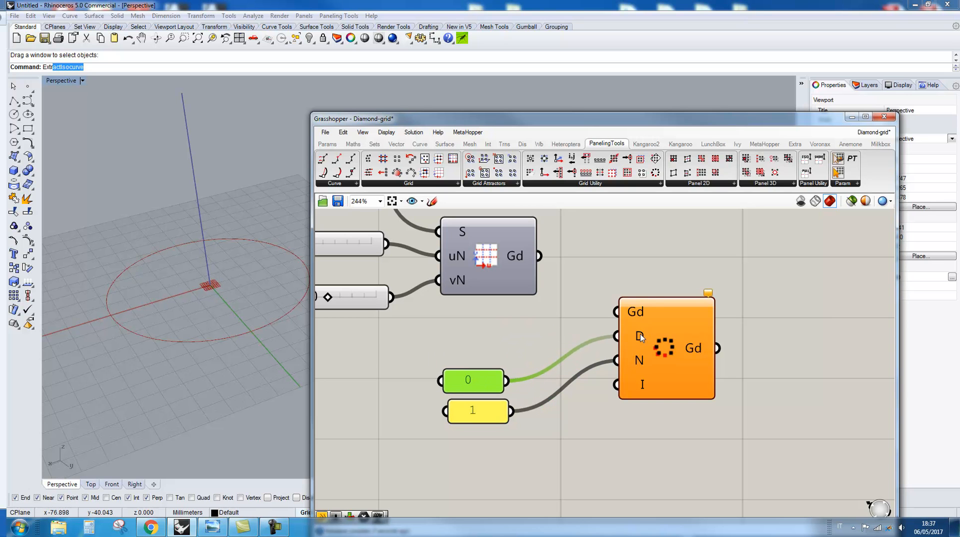
Connect another 1 panel to the I input of Wrap Grids and the surface grid output to its Gd input
right_drag(514, 492, 548, 426)
click(530, 417)
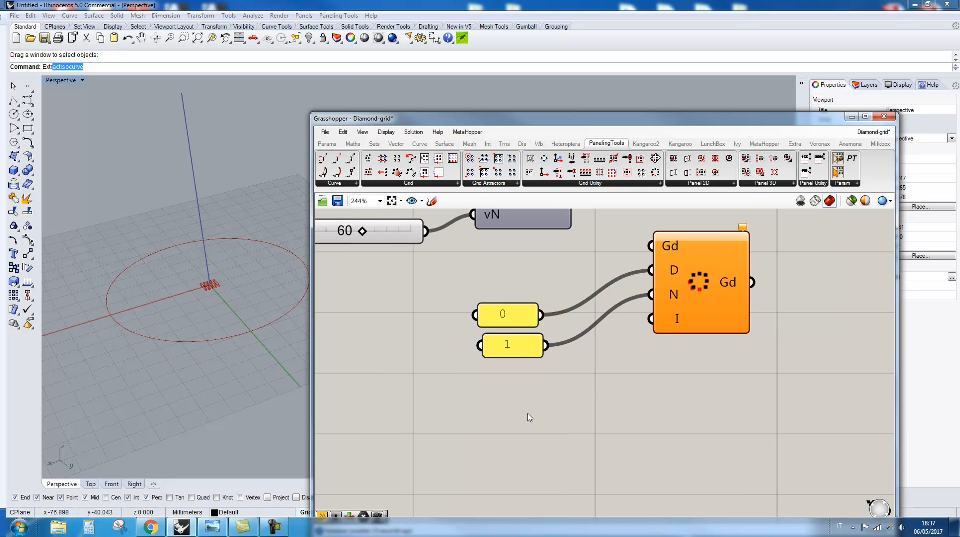
click(516, 346)
drag(516, 347, 651, 319)
right_drag(634, 343, 591, 438)
drag(531, 285, 608, 341)
right_drag(260, 300, 198, 319)
scroll(222, 292, down, 6)
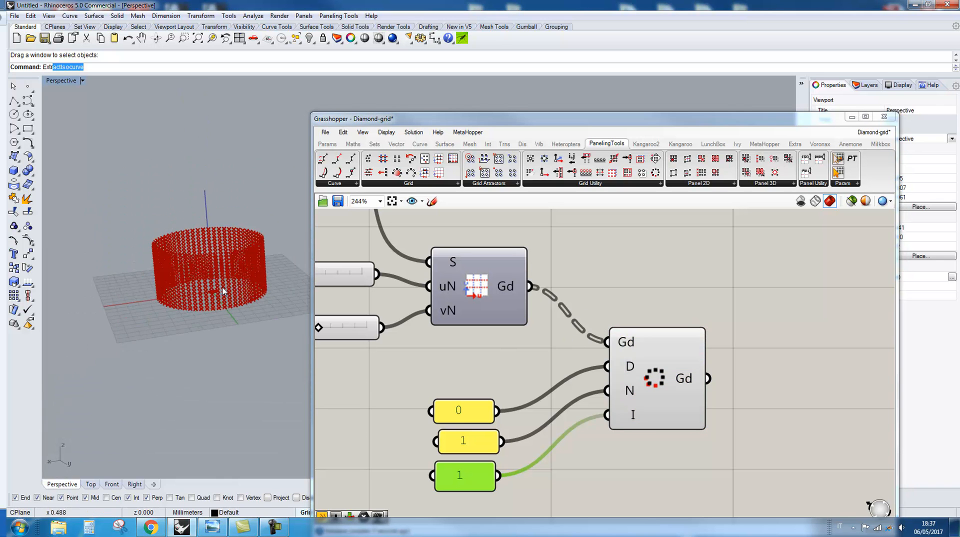
scroll(230, 286, up, 6)
click(680, 404)
right_drag(719, 451, 616, 438)
scroll(616, 437, down, 1)
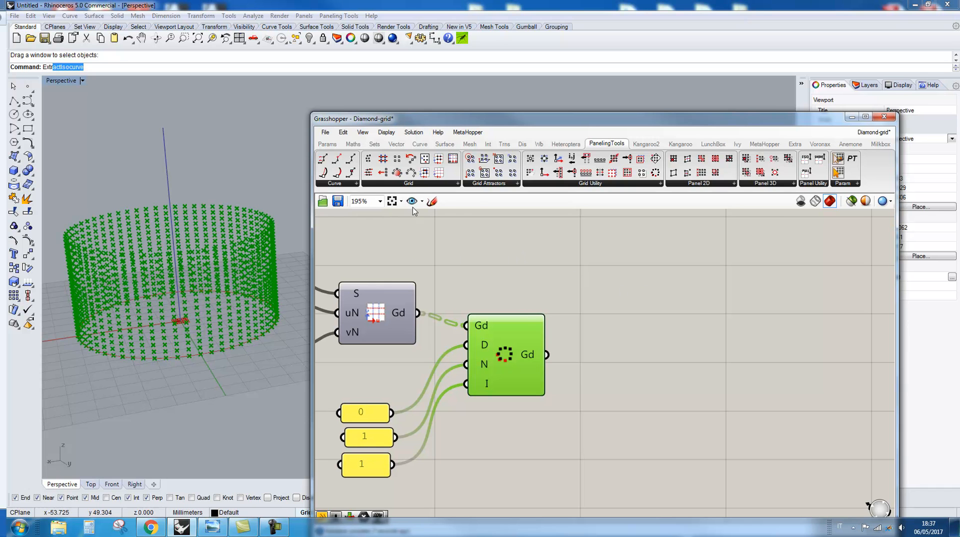
Add a PanelingTools Panel Connections component beside Wrap Grids, leaving space between the two
click(703, 184)
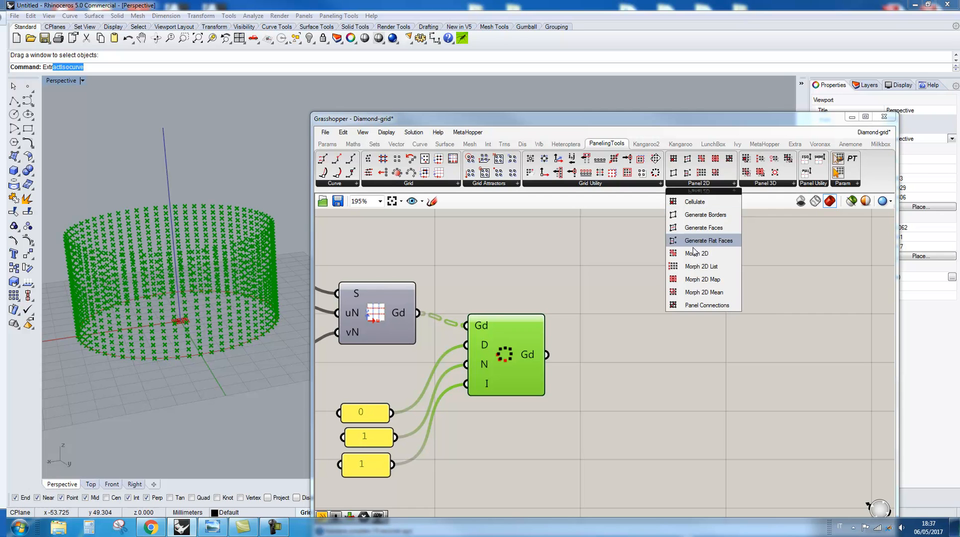
click(690, 305)
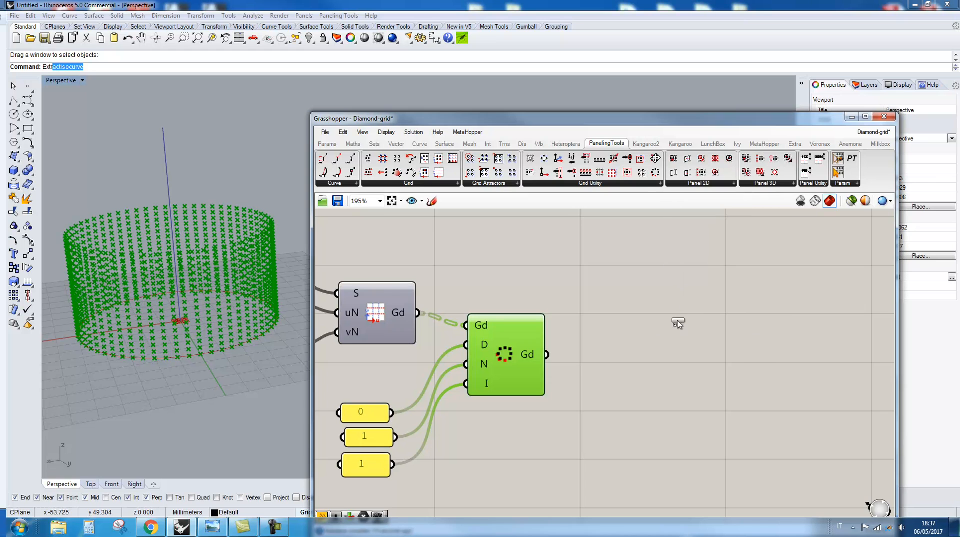
click(664, 333)
scroll(540, 343, down, 3)
right_drag(502, 333, 534, 375)
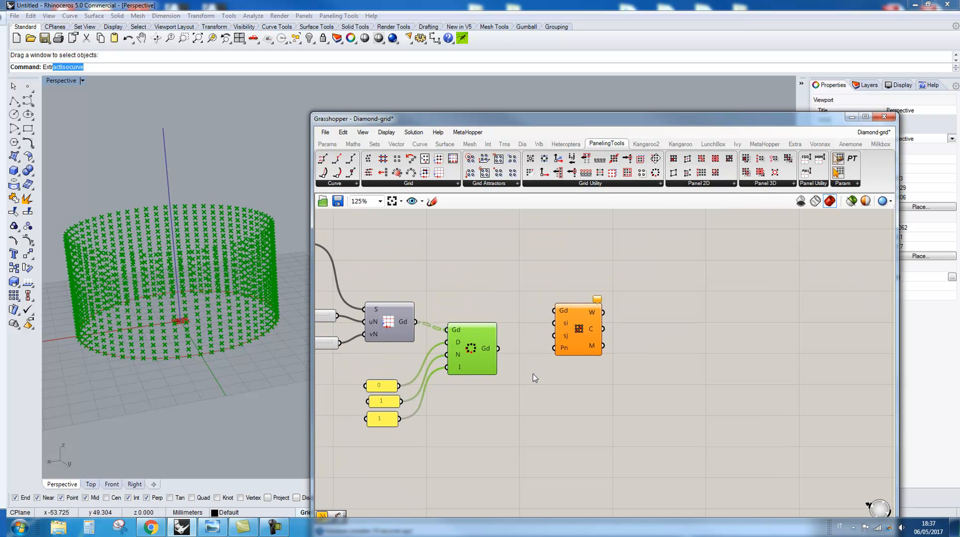
drag(586, 319, 629, 328)
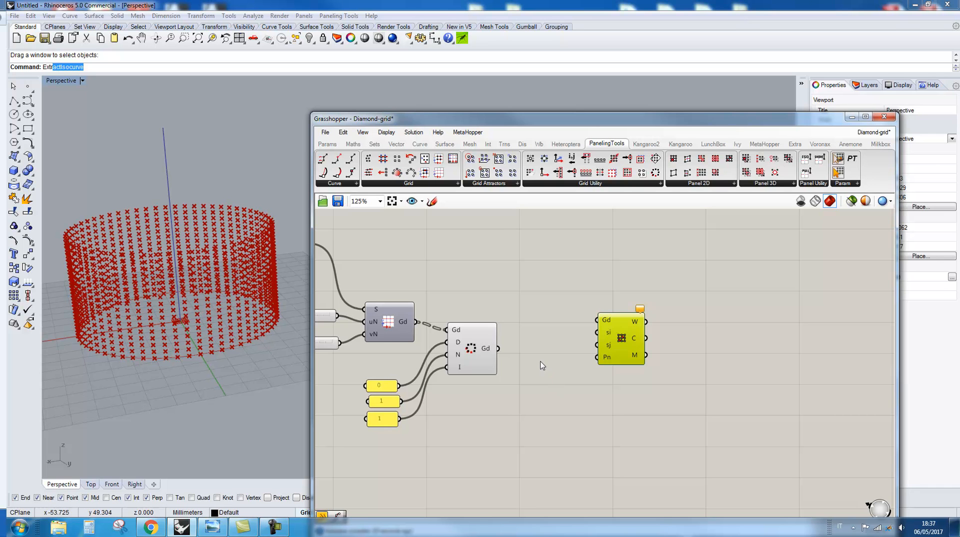
Examine the si, sj and Pn inputs of the Panel Connections component and their default values
scroll(592, 359, up, 4)
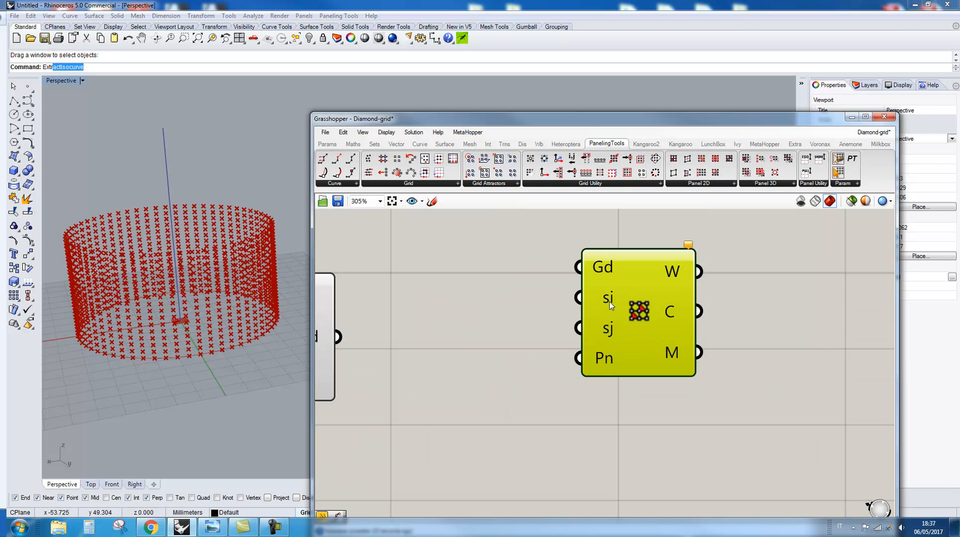
mouse_move(611, 305)
mouse_move(610, 340)
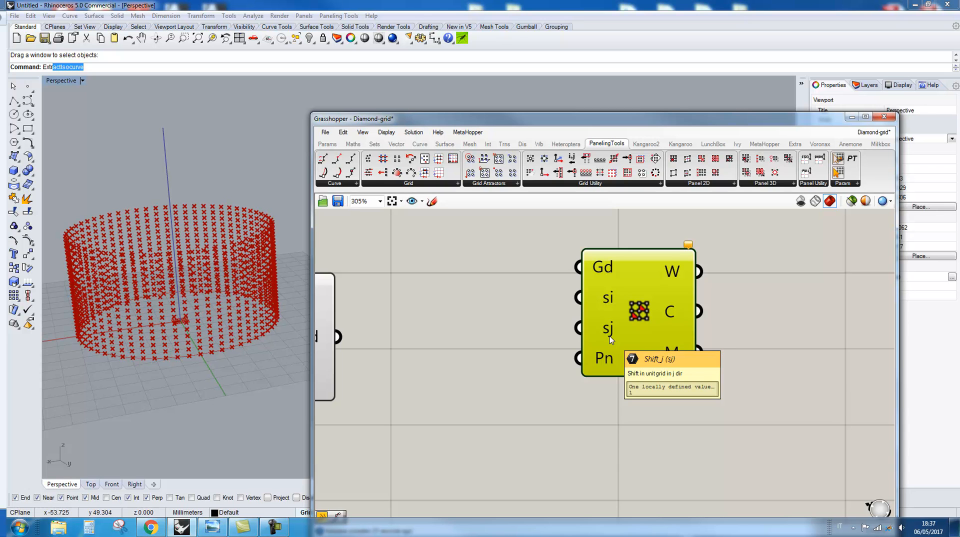
scroll(536, 353, down, 2)
scroll(591, 354, up, 3)
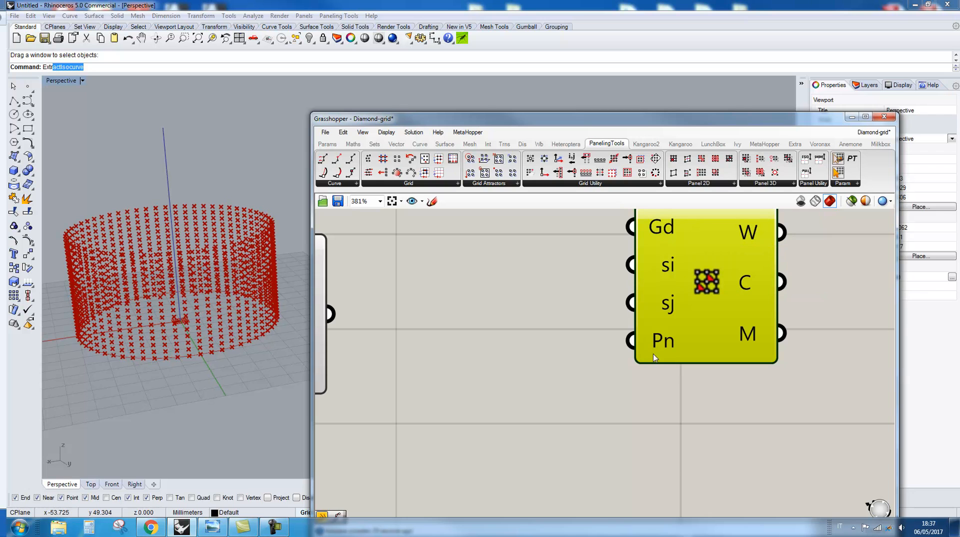
mouse_move(660, 351)
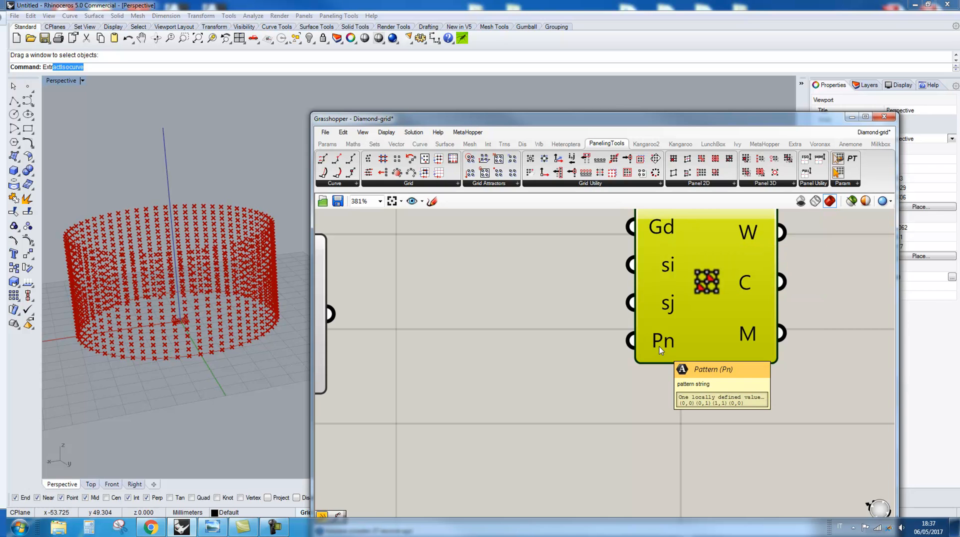
scroll(658, 349, down, 4)
right_drag(583, 390, 536, 388)
scroll(610, 362, up, 5)
scroll(507, 416, down, 3)
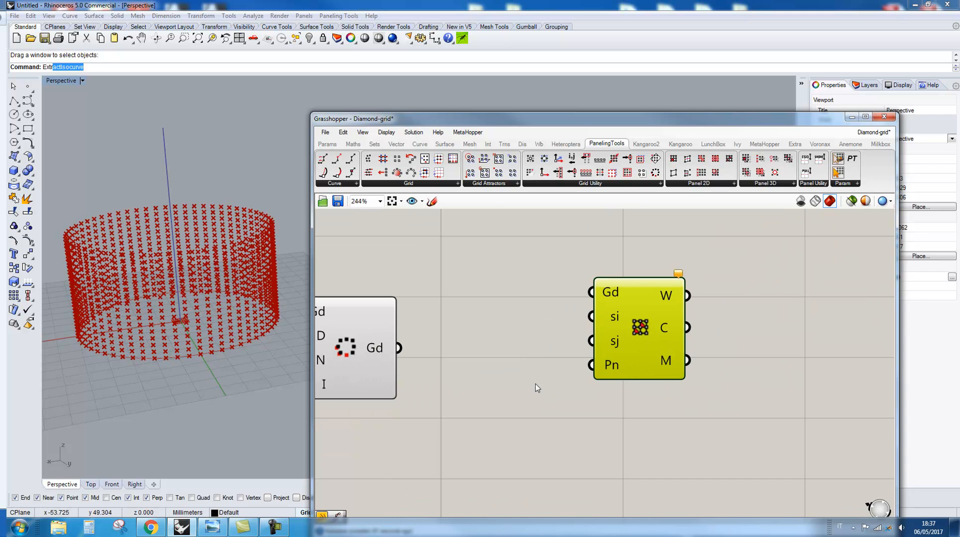
Connect the Wrap Grids output to the Gd input of Panel Connections and turn off the preview of Wrap Grids
double_click(500, 363)
drag(398, 348, 592, 292)
right_drag(535, 370, 669, 316)
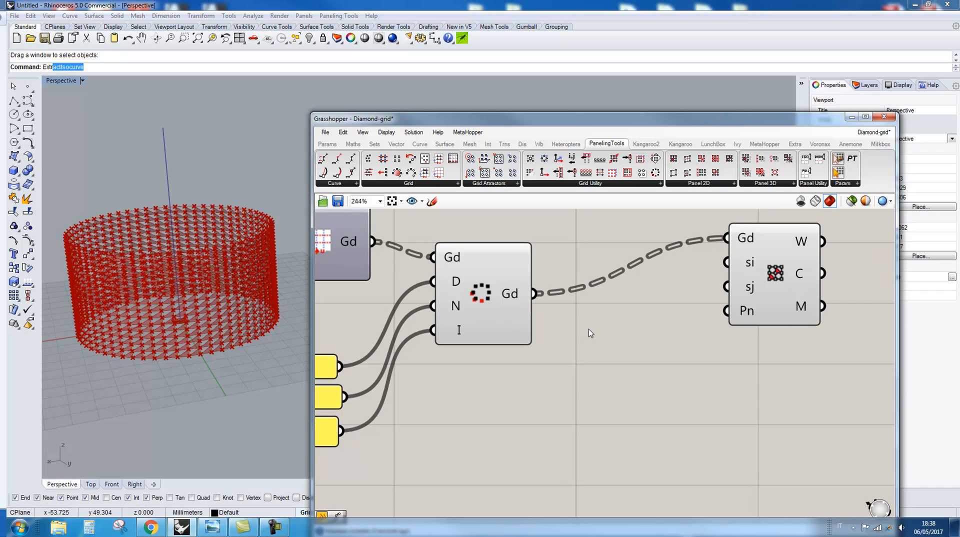
click(491, 300)
middle_click(490, 285)
click(527, 254)
Examine the generated panels up close in the Rhino viewport and the si shift input of Panel Connections
right_drag(698, 353, 629, 384)
scroll(172, 291, up, 8)
right_drag(96, 285, 125, 302)
scroll(176, 281, down, 7)
scroll(197, 281, up, 8)
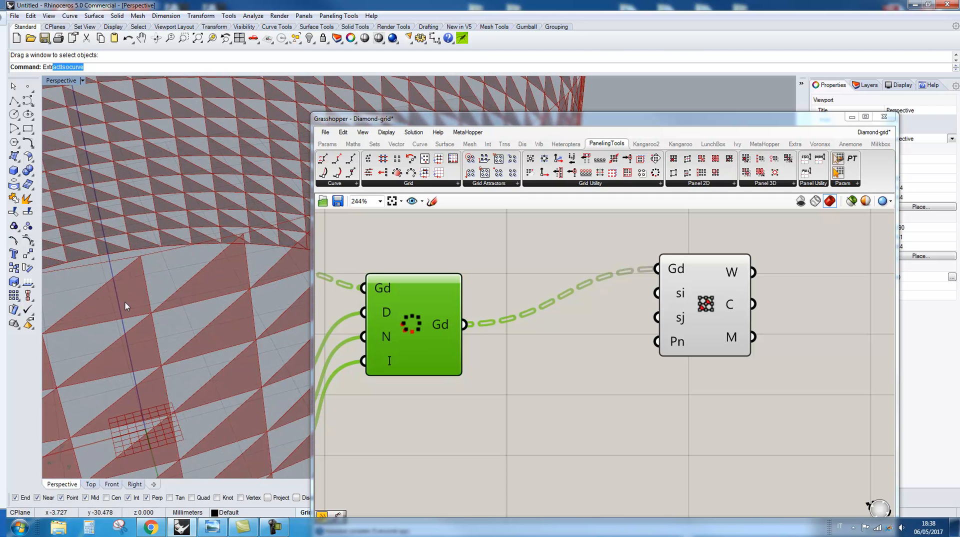
mouse_move(684, 296)
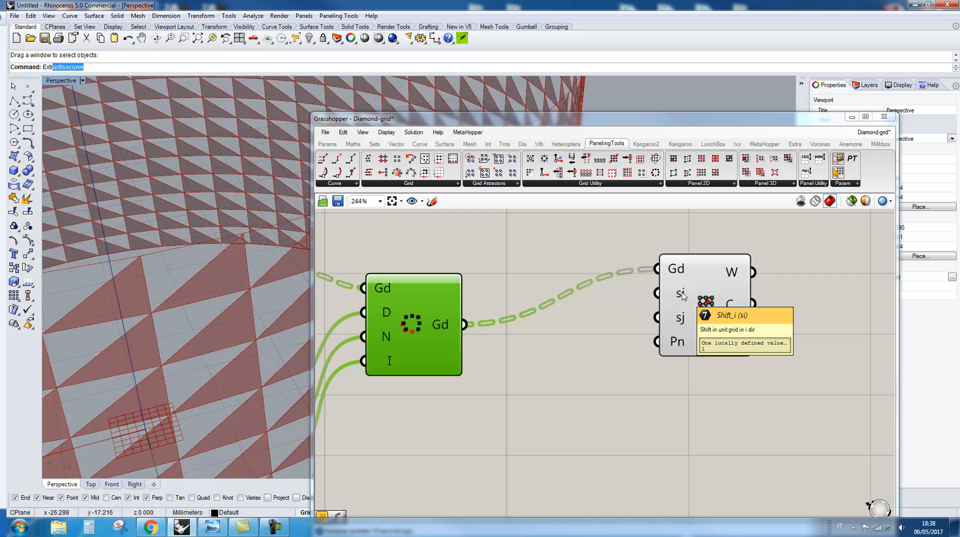
double_click(569, 363)
click(495, 396)
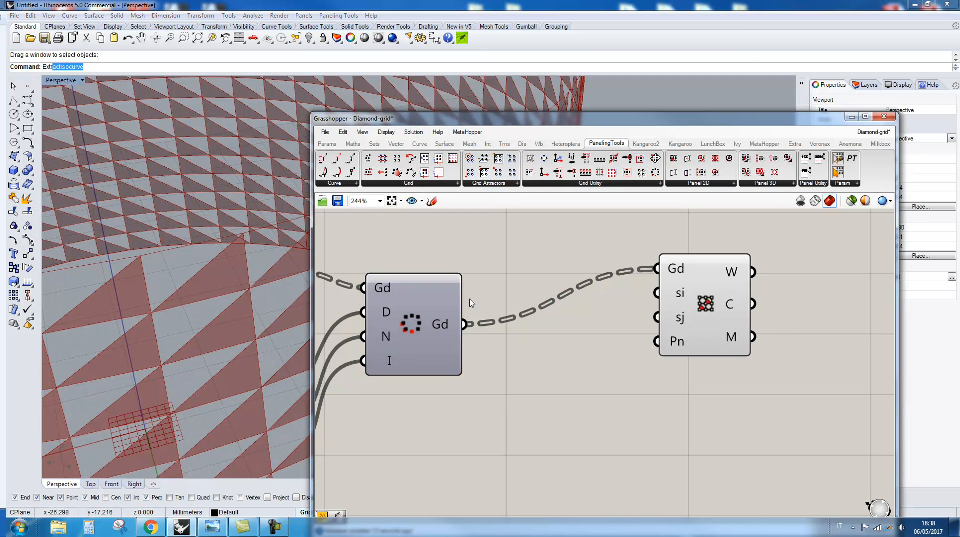
Add a compact Panel containing 2 and connect it to both the si and sj inputs of Panel Connections
double_click(502, 375)
text(panel)
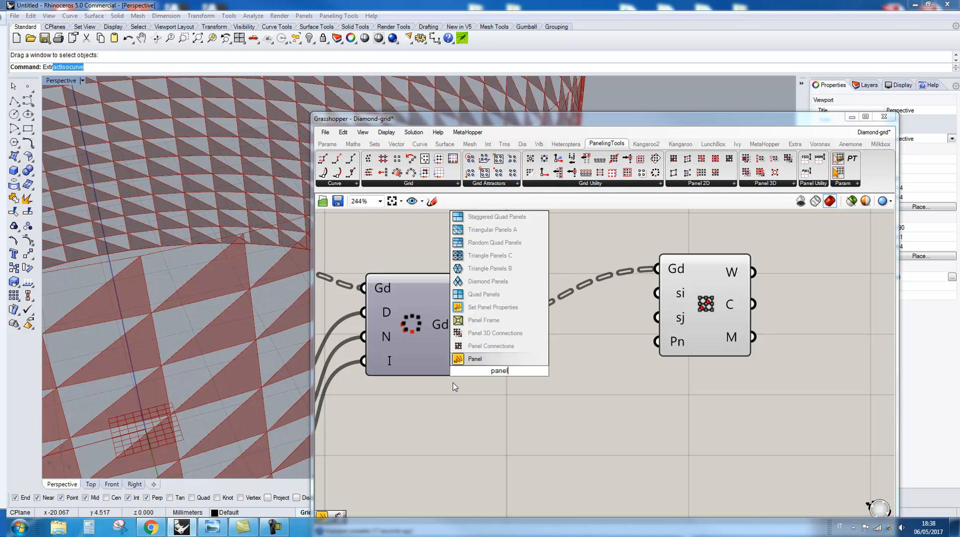
click(481, 359)
double_click(509, 387)
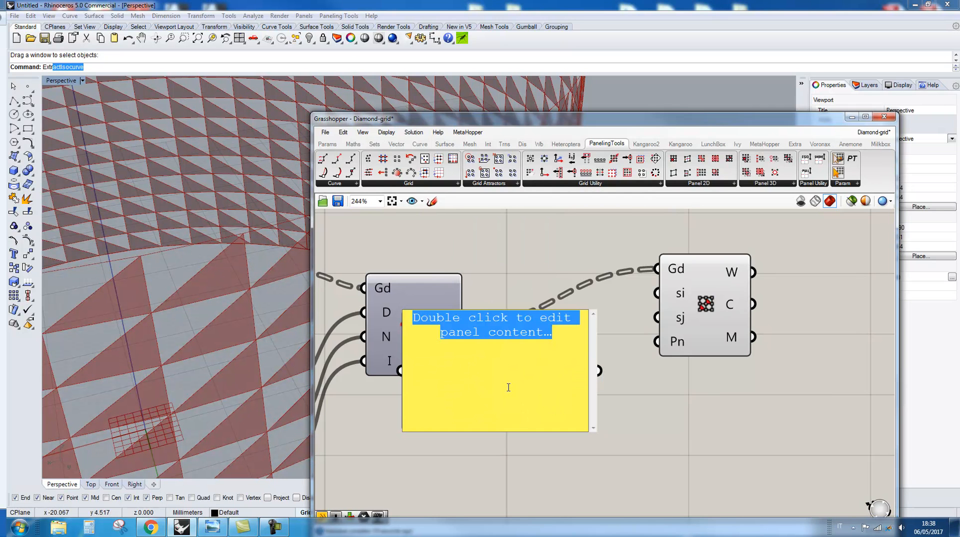
text(2)
drag(598, 433, 648, 304)
drag(441, 334, 607, 326)
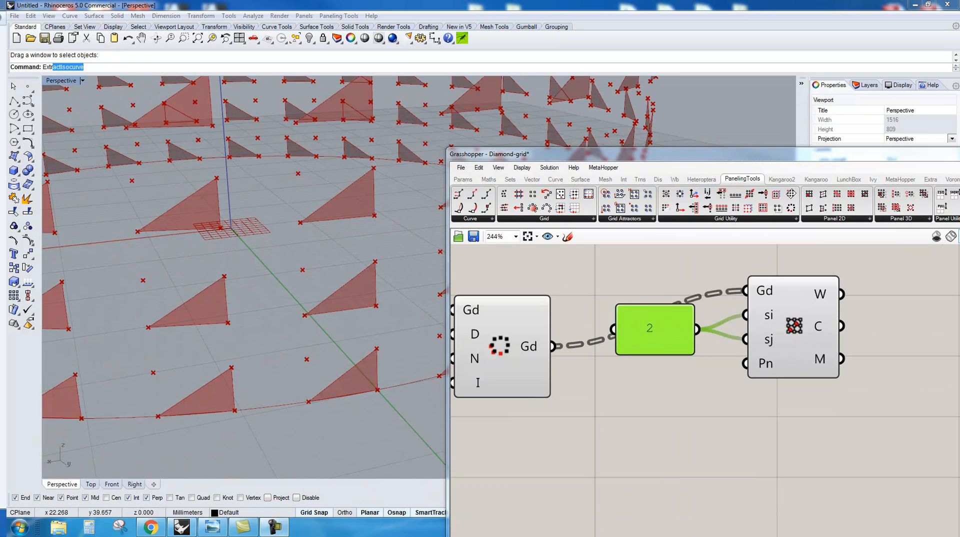
drag(659, 329, 651, 328)
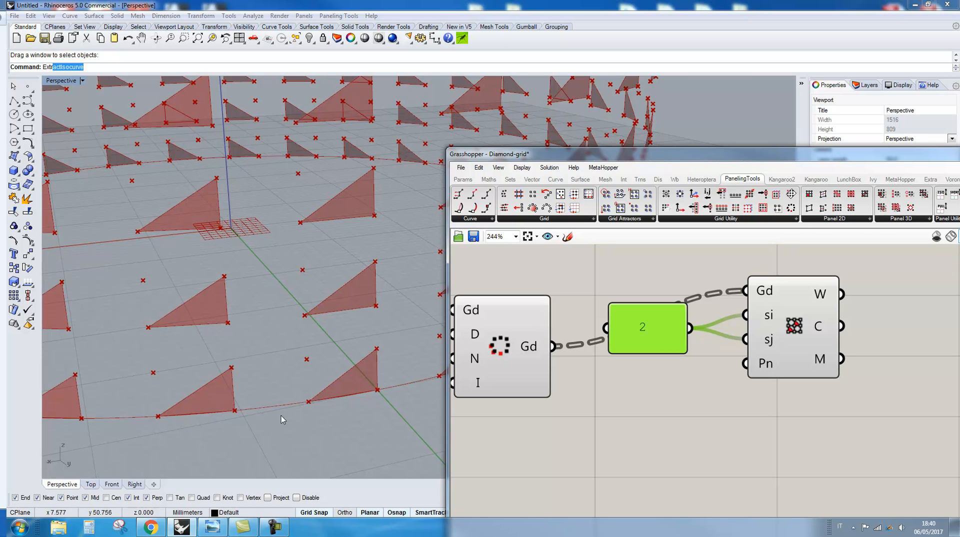
Add an empty Panel below the 2 panel, next to the Pn input of Panel Connections
right_drag(349, 398, 280, 365)
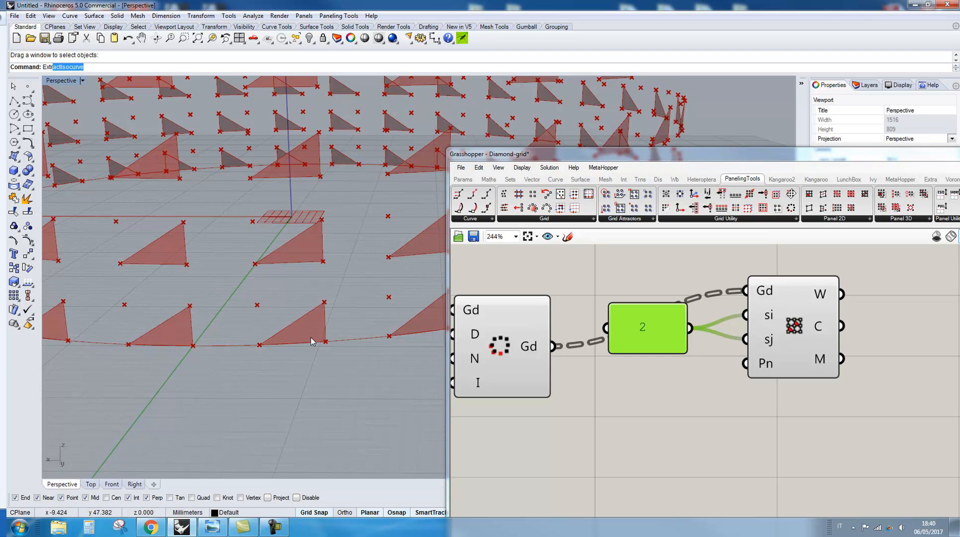
right_drag(754, 390, 730, 371)
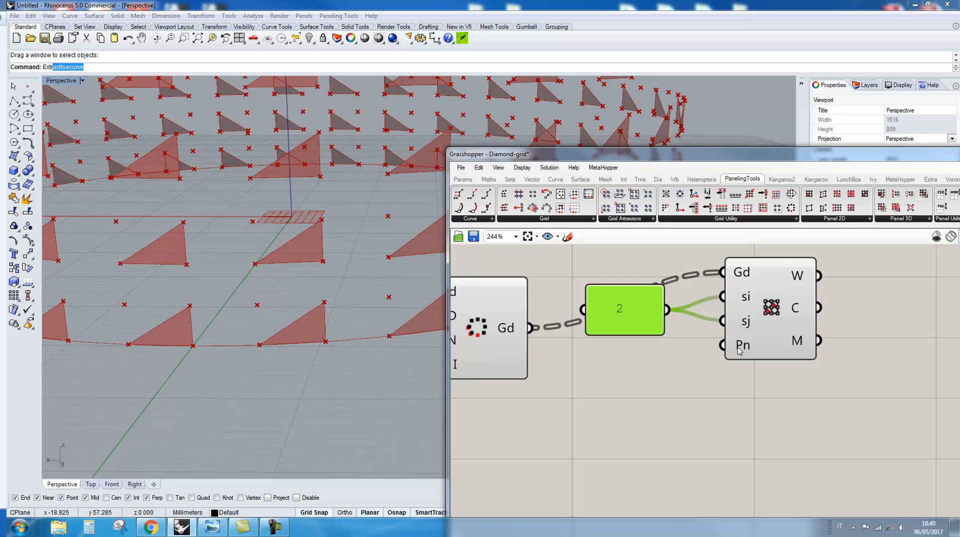
mouse_move(741, 350)
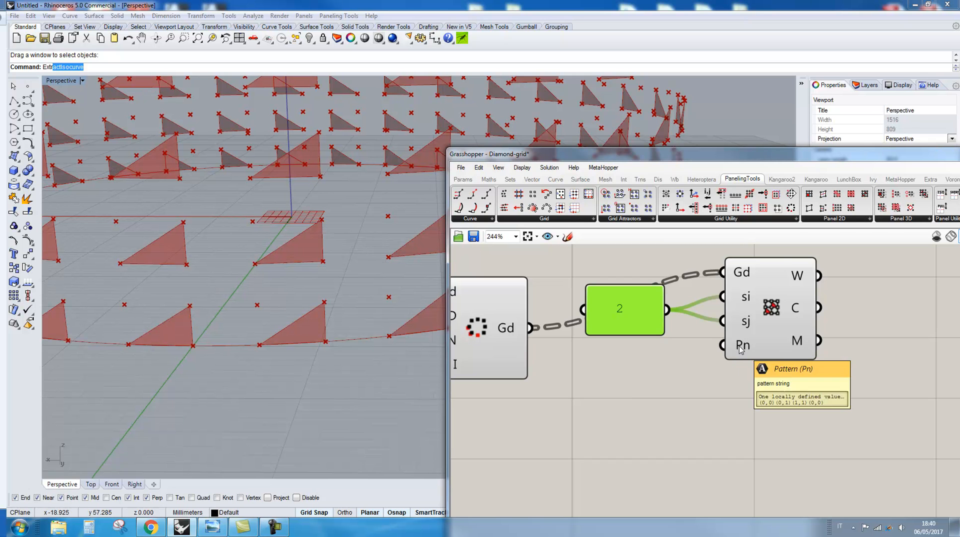
right_drag(661, 348, 668, 372)
click(644, 427)
double_click(645, 430)
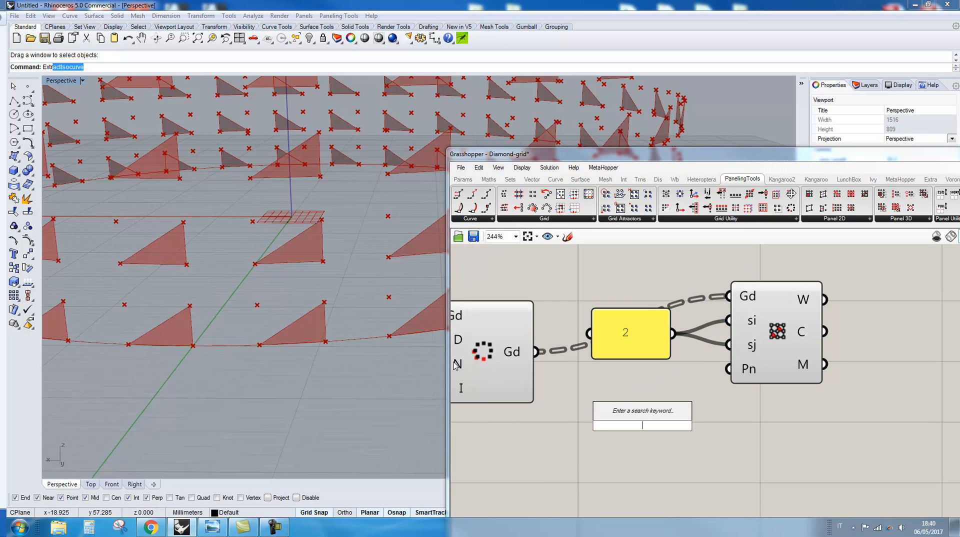
text(panel)
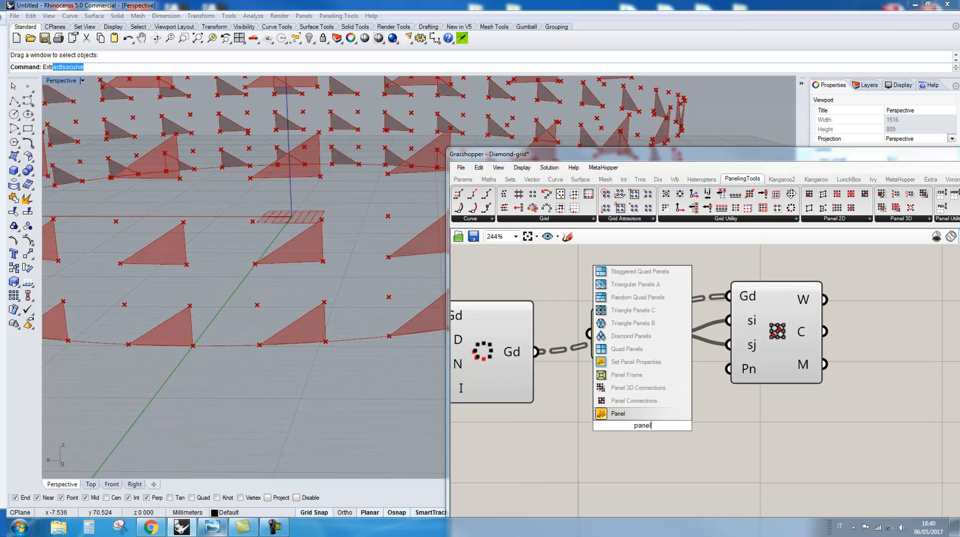
key(Return)
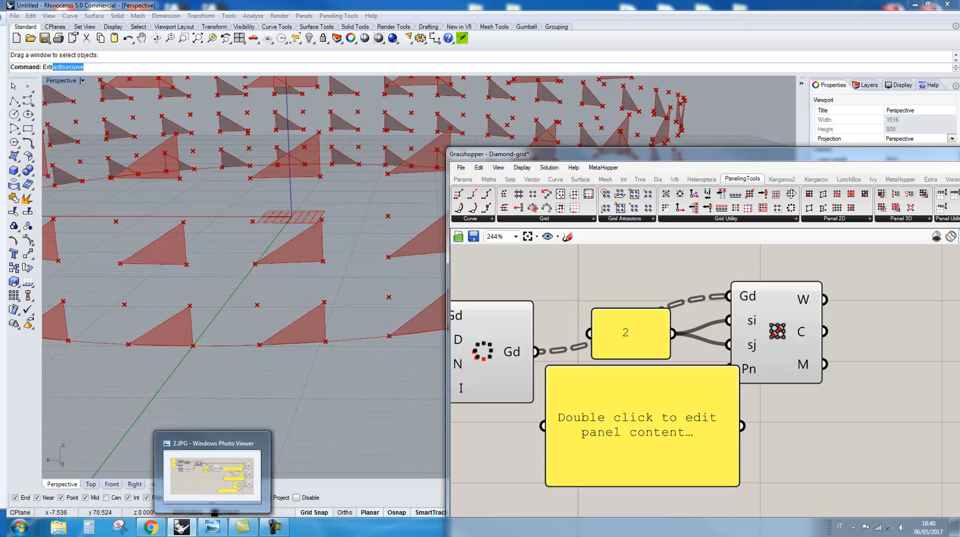
Enter (1,0) in the new panel and move it down clear of the Panel Connections component
double_click(683, 454)
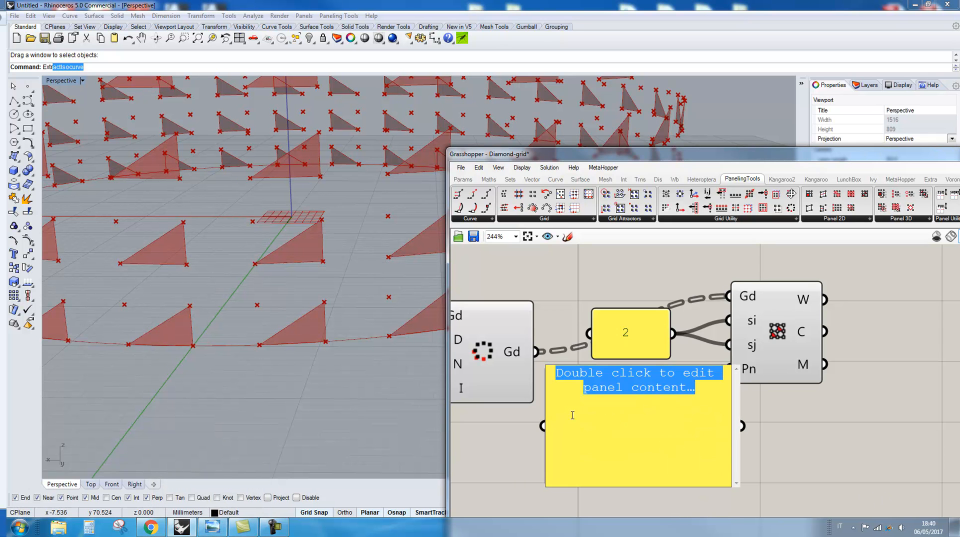
text(()
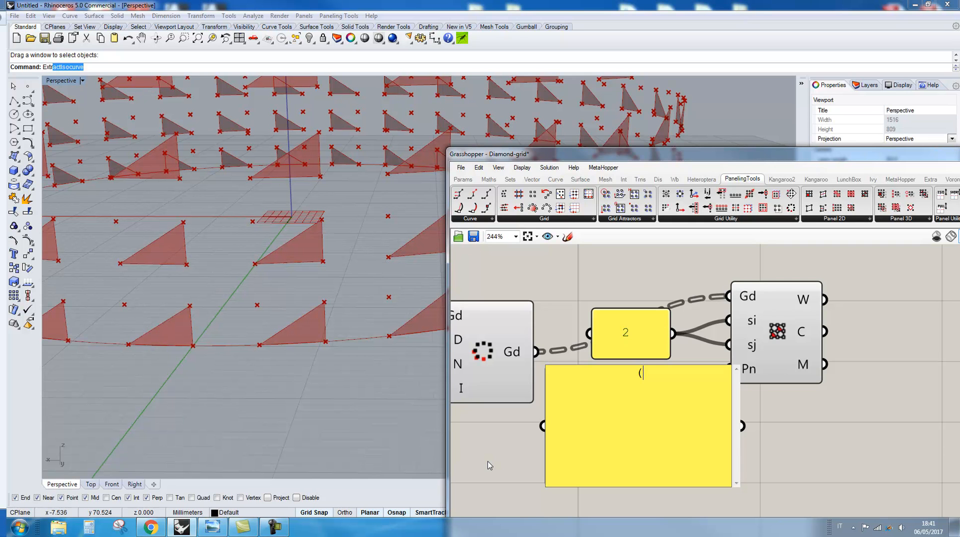
text(1,0))
click(813, 431)
scroll(813, 431, down, 5)
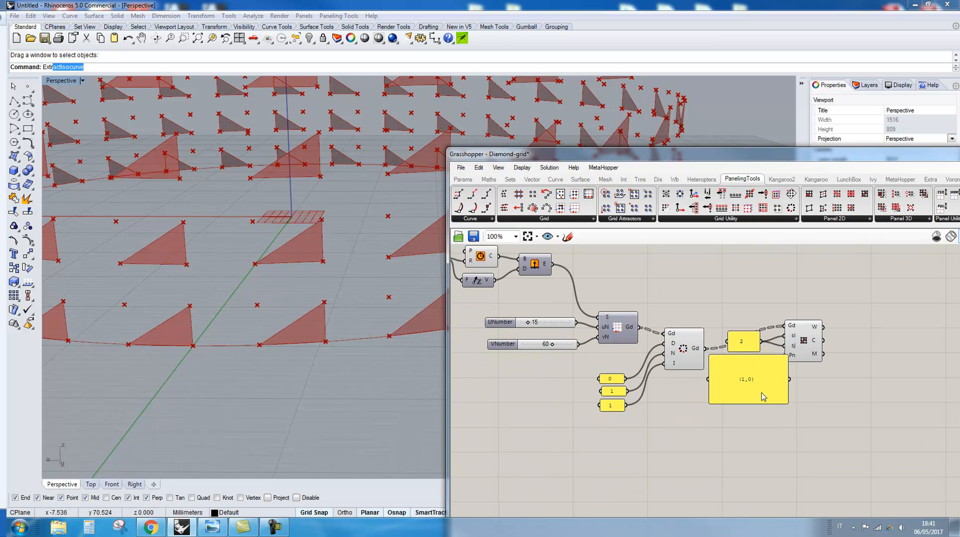
scroll(744, 383, up, 2)
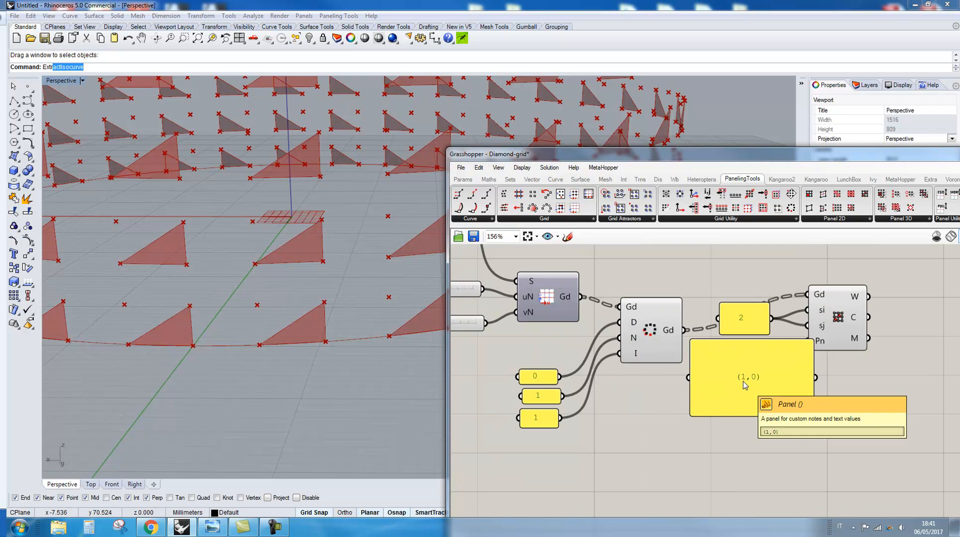
drag(759, 382, 772, 429)
Add a List Item component above the point grid components
scroll(664, 426, down, 2)
right_drag(649, 425, 626, 425)
right_drag(172, 250, 228, 261)
scroll(228, 260, down, 10)
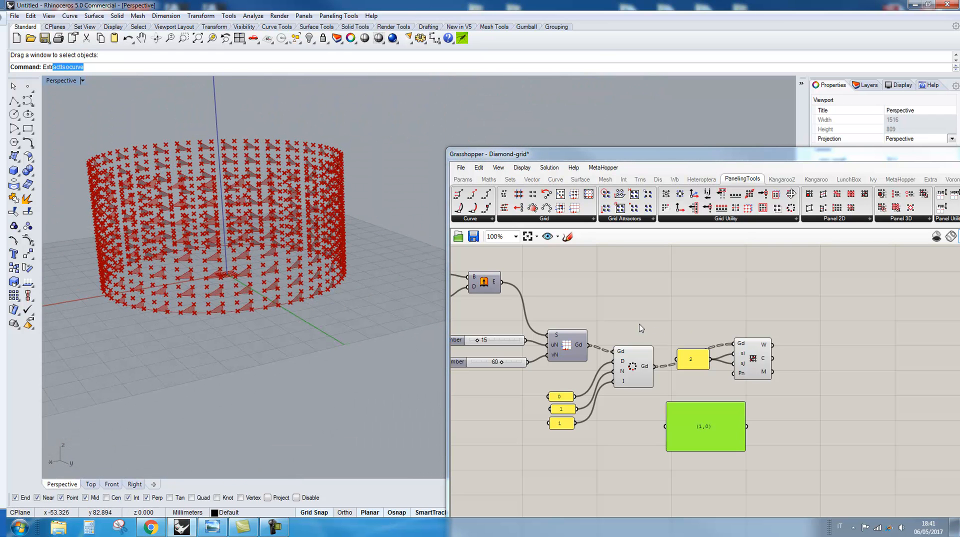
scroll(620, 347, up, 3)
click(633, 347)
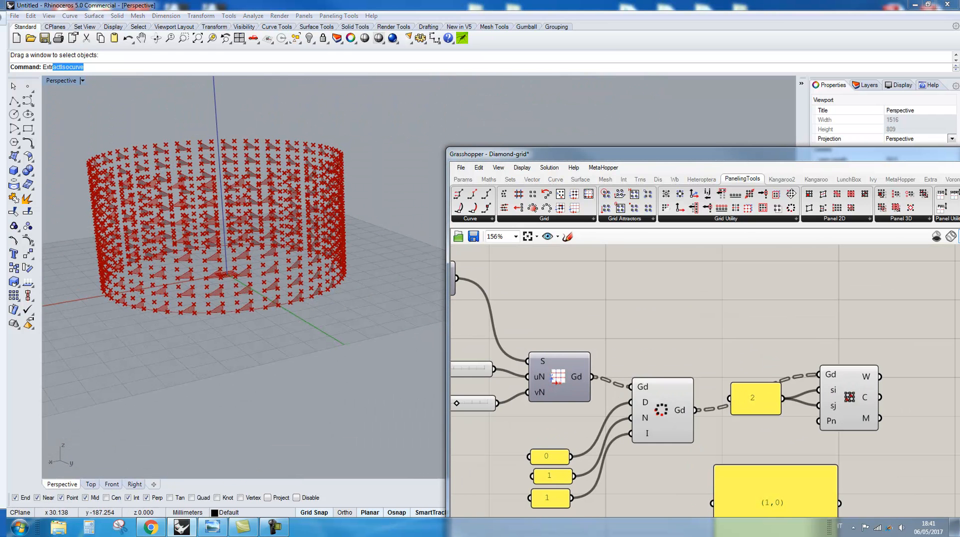
double_click(621, 298)
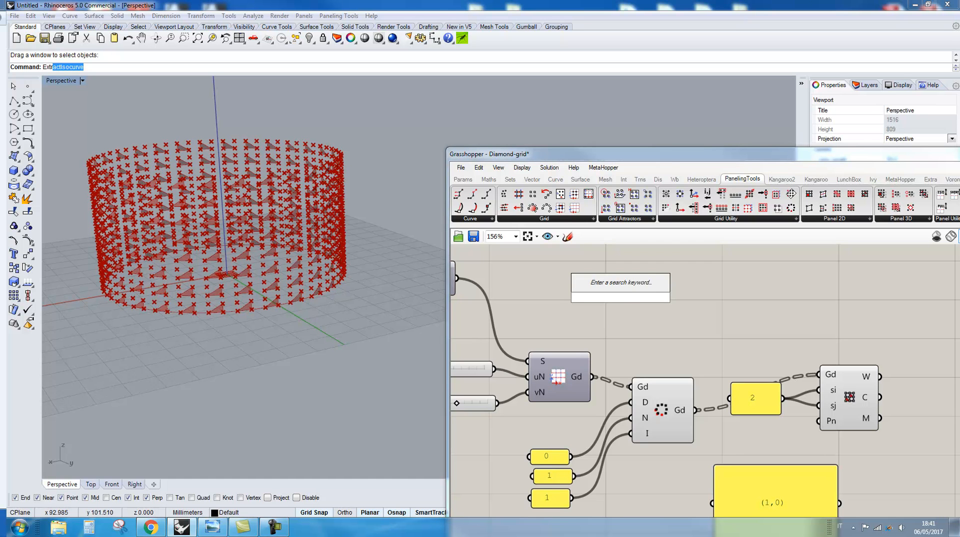
text(list)
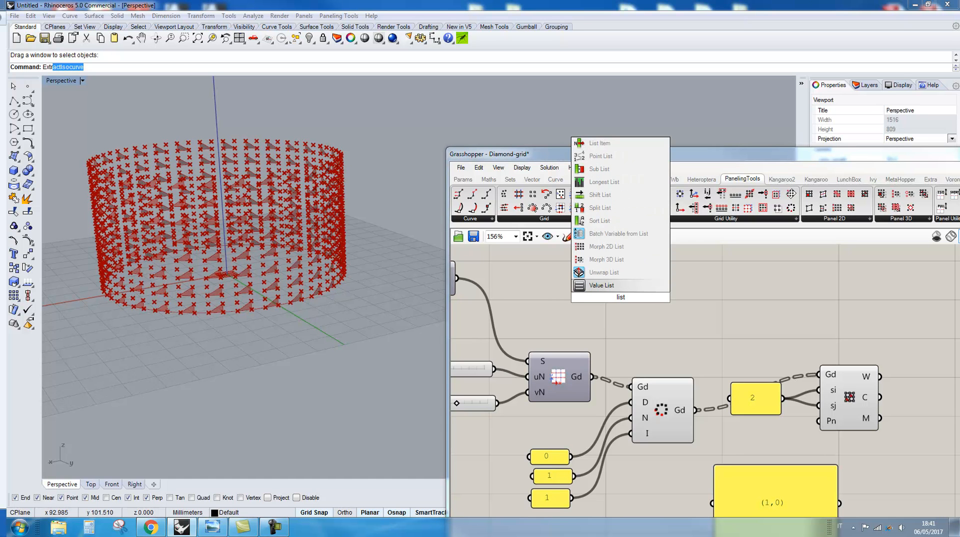
key(Up)
key(Up)
key(Up)
key(Up)
key(Up)
key(Up)
key(Up)
key(Up)
key(Up)
key(Up)
key(Up)
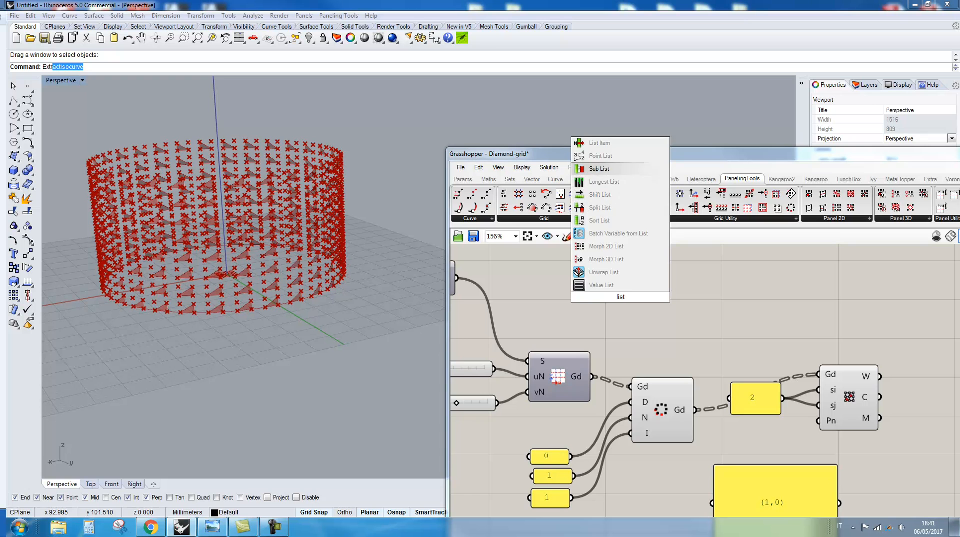
key(Return)
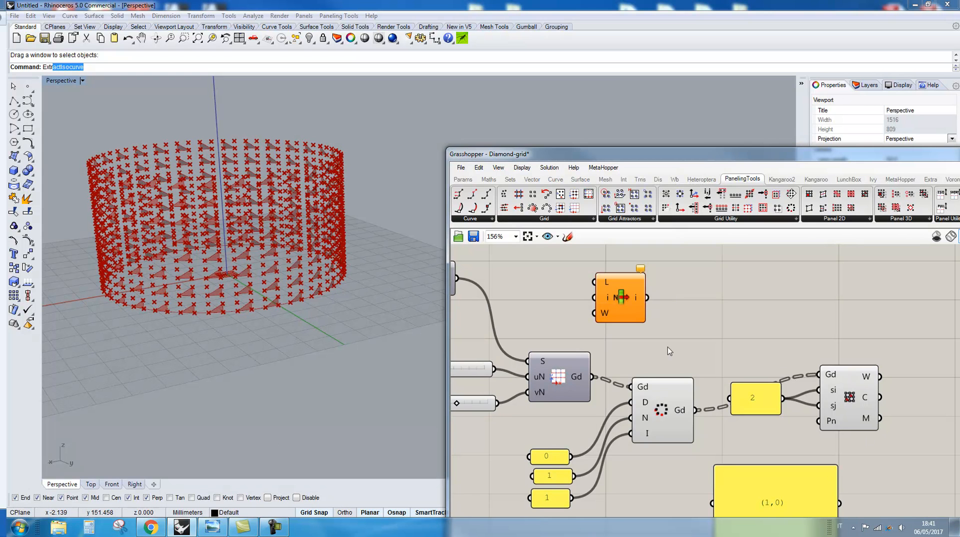
Connect the surface grid's Gd output to the L input of List Item and a new number slider of 0 to its i input
double_click(538, 316)
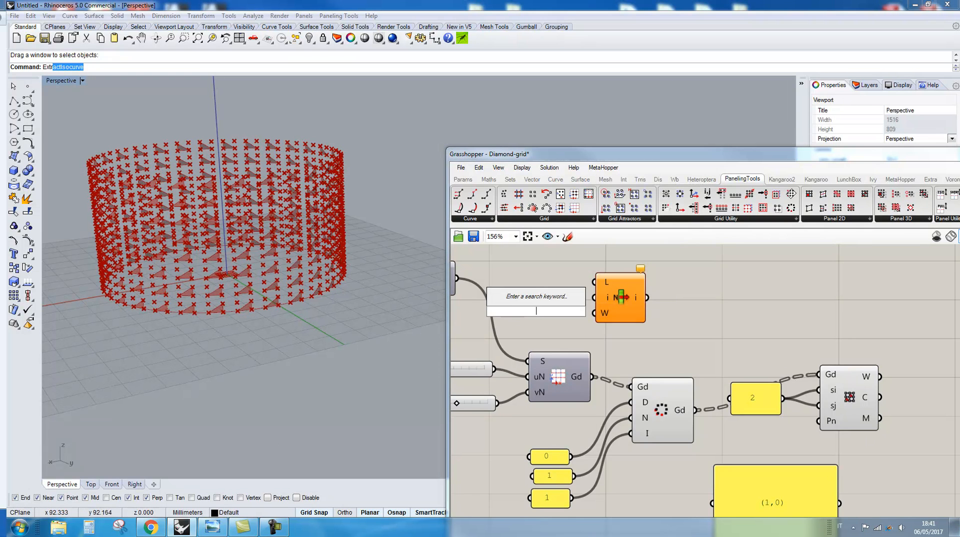
text(0)
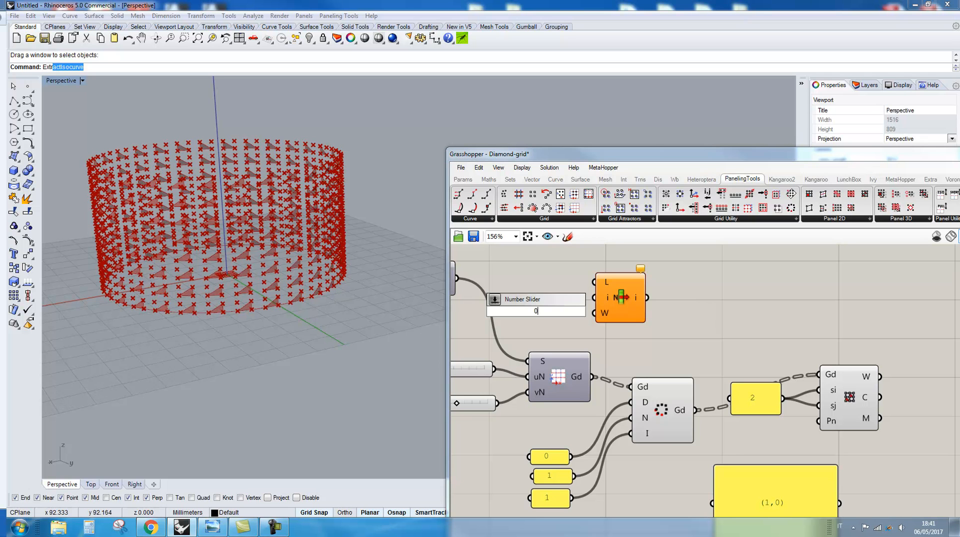
key(Return)
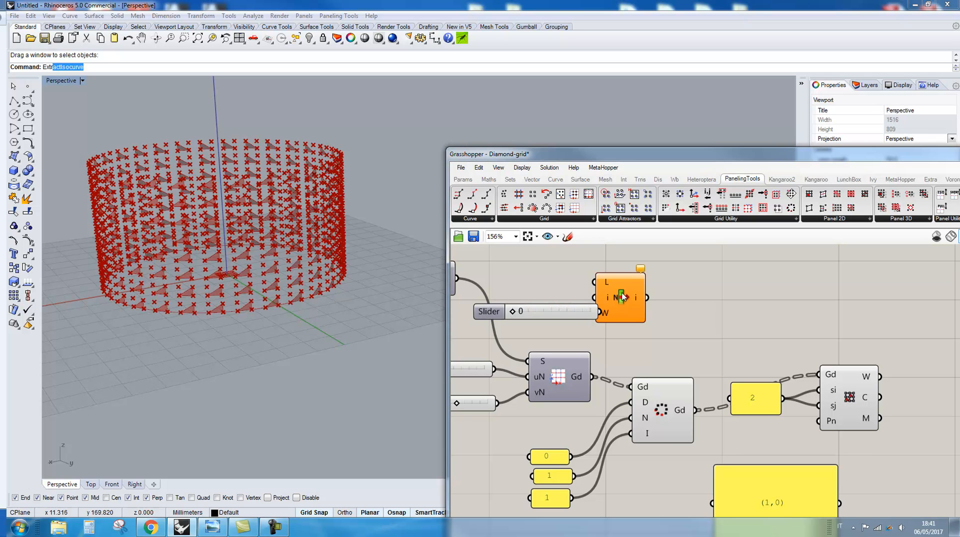
drag(632, 300, 674, 306)
drag(594, 381, 650, 299)
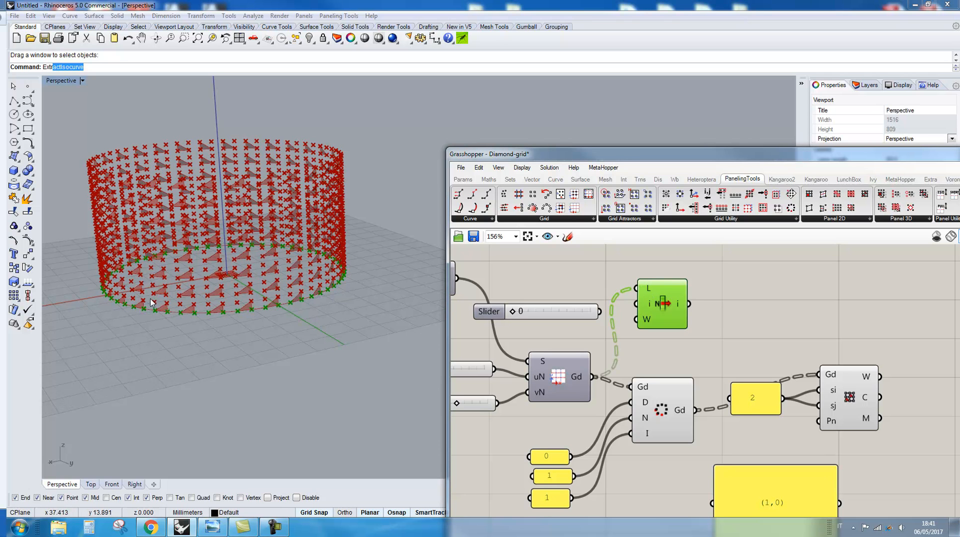
drag(601, 312, 637, 304)
Flatten the L input of List Item and look closely at the single point it picks in the Rhino viewport
right_click(644, 290)
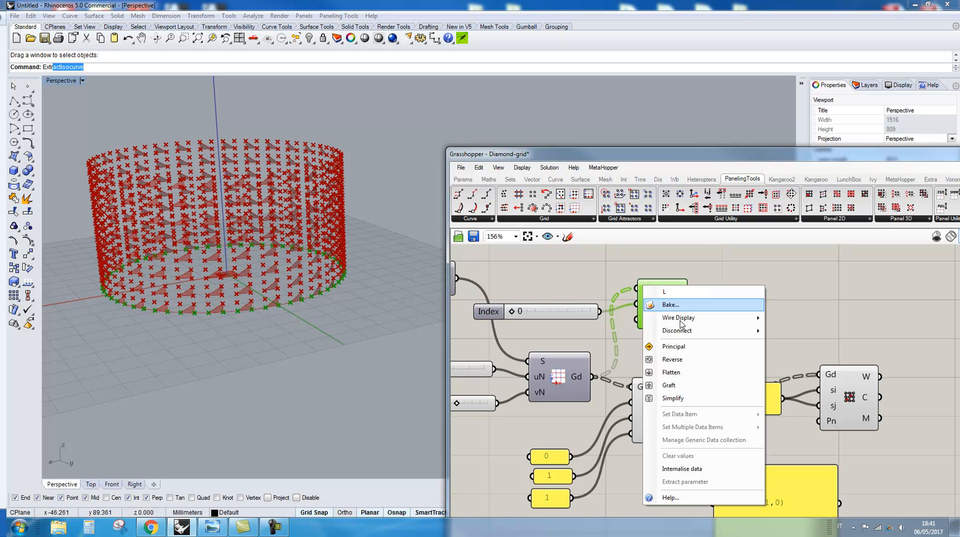
click(650, 370)
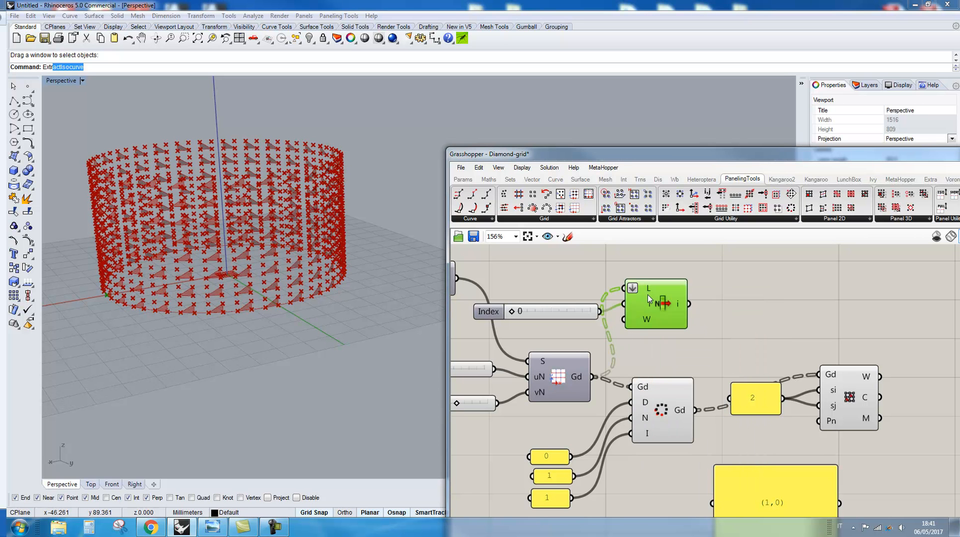
right_drag(215, 306, 299, 300)
scroll(297, 300, up, 3)
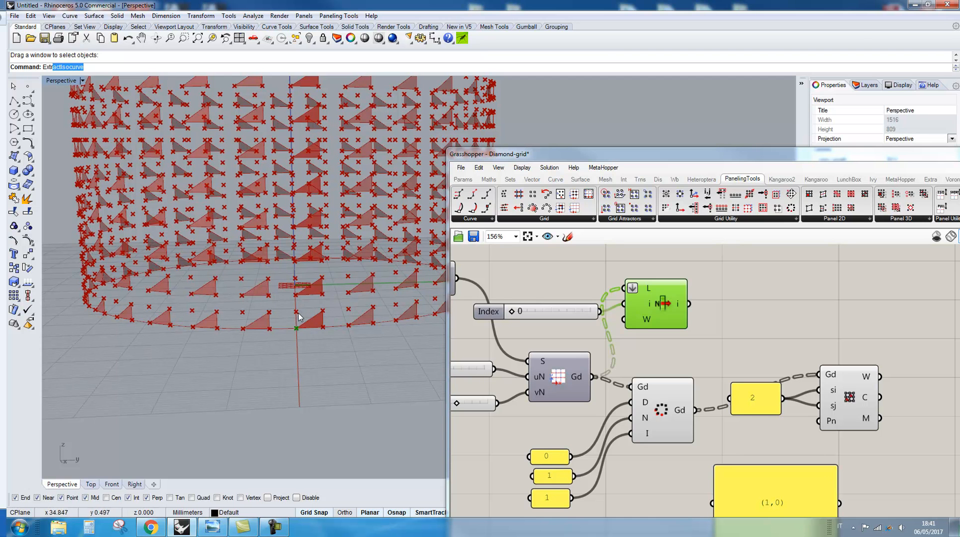
Extend the text of the (1,0) panel to read (1,0) (0,1) (1,2) (2,1) (1,0)
right_drag(702, 351, 606, 294)
scroll(713, 383, up, 1)
right_drag(715, 388, 617, 368)
click(562, 325)
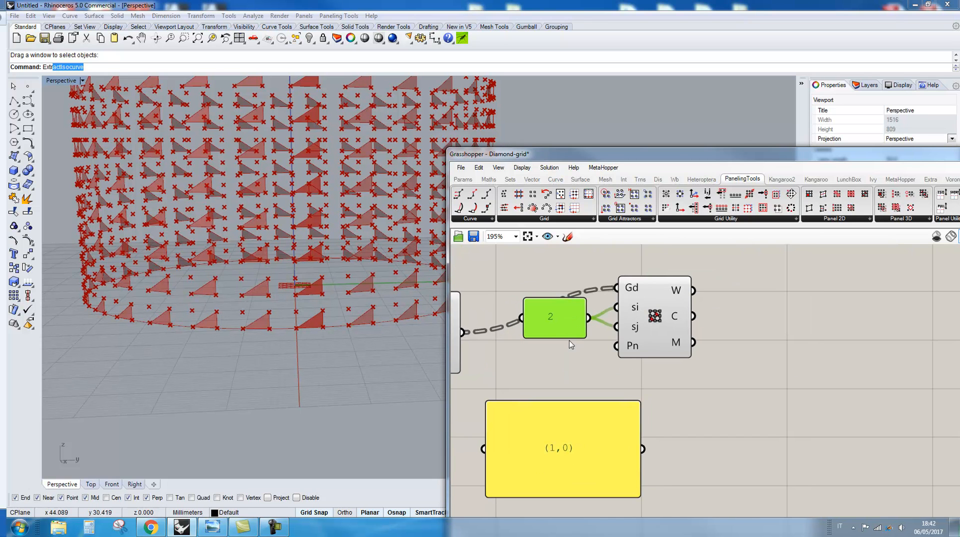
double_click(576, 454)
click(580, 399)
double_click(581, 443)
click(576, 407)
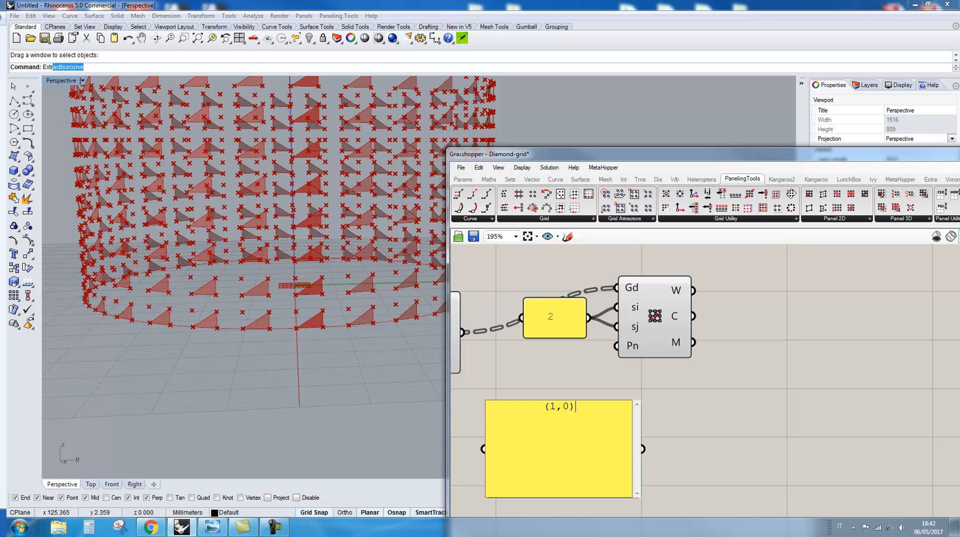
mouse_move(243, 527)
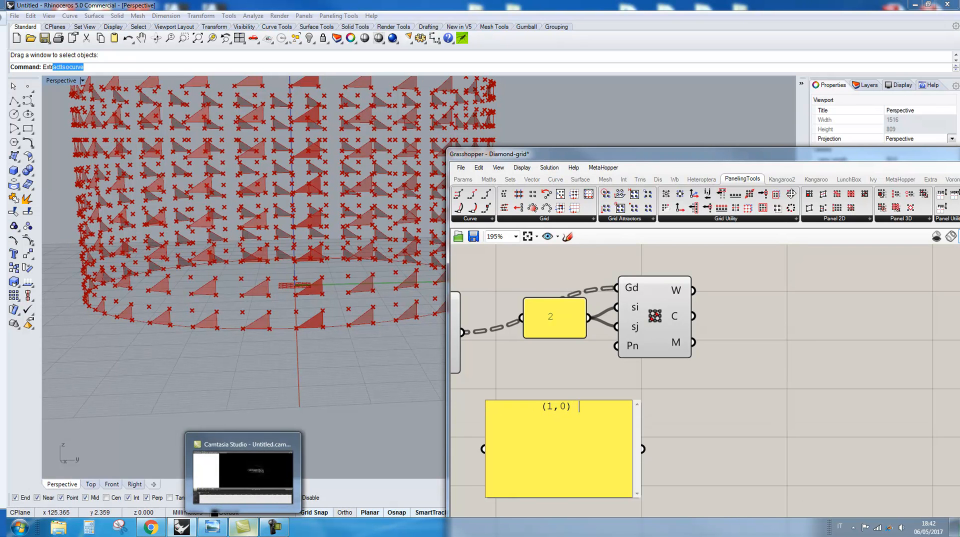
text(()
text(0)
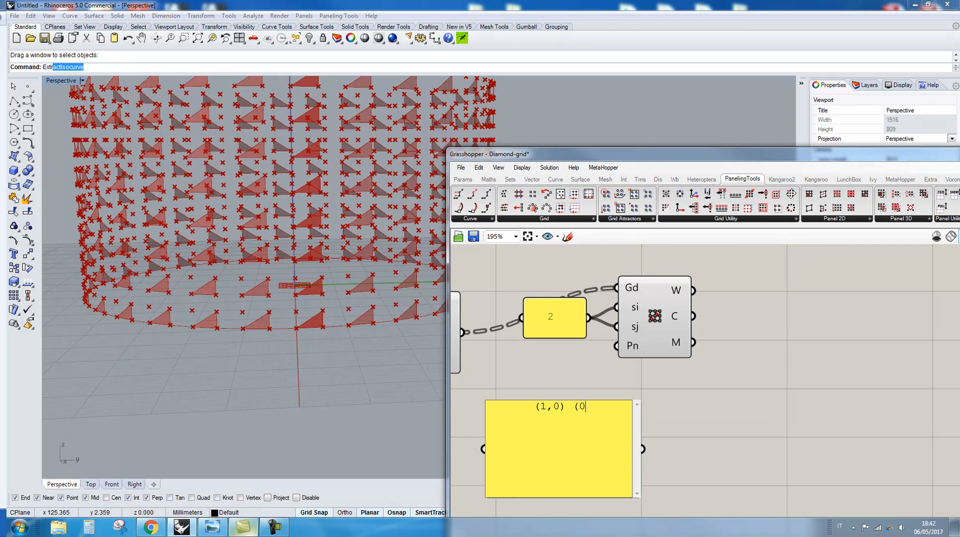
text(,1))
text( ()
text(1,2)
text())
text(  ()
text(2,1)
text())
text(  (1,)
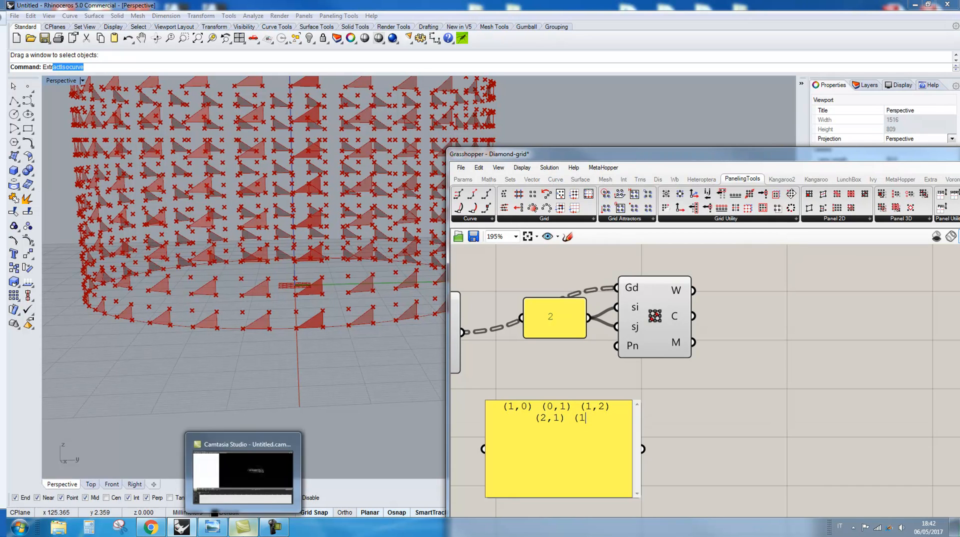
text(0))
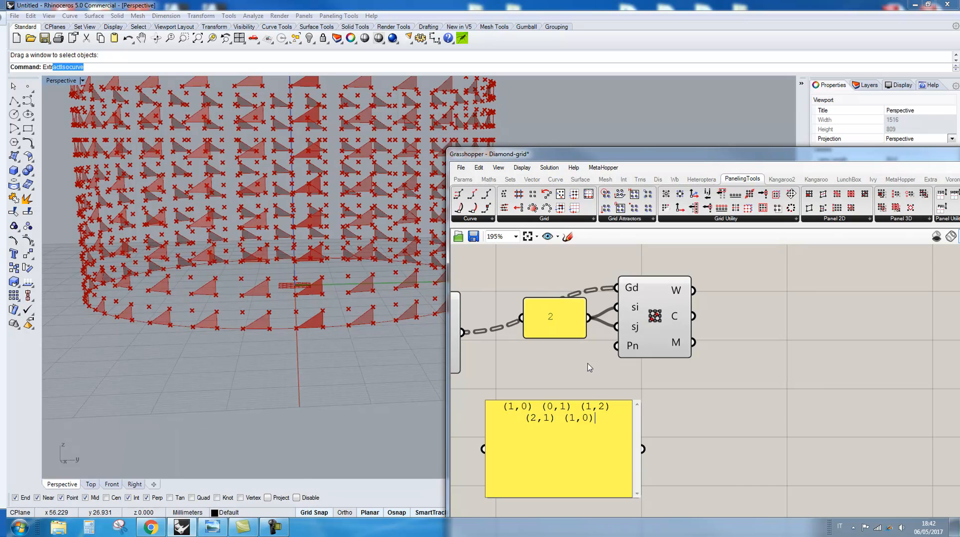
Shrink the coordinate pattern panel to a single line and connect it to the Pn input of Panel Connections
click(684, 442)
drag(636, 495, 616, 346)
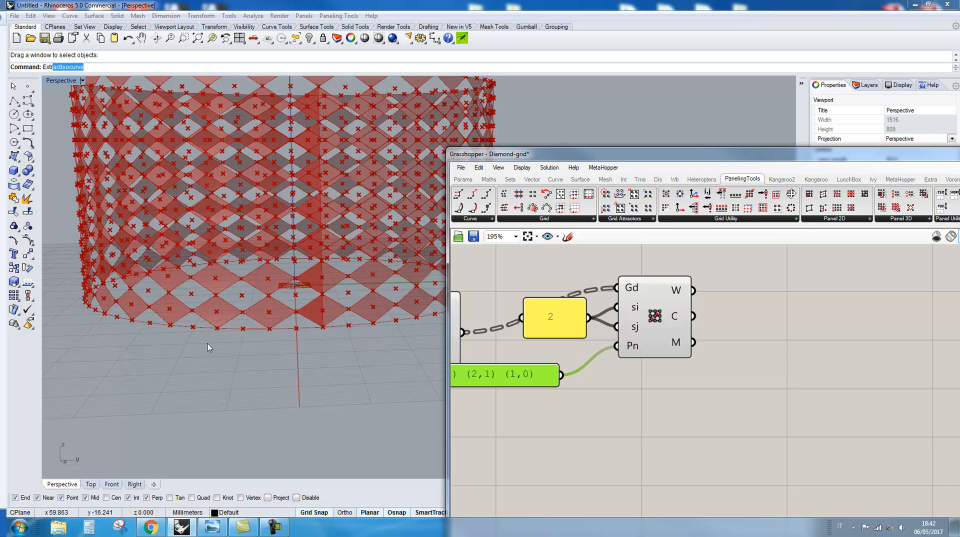
right_drag(165, 341, 225, 350)
Highlight the List Item point in Rhino and examine how the diamond panels relate to the grid's starting point
right_drag(657, 300, 719, 428)
right_drag(523, 357, 617, 357)
click(583, 333)
right_drag(365, 349, 358, 349)
scroll(315, 342, up, 6)
scroll(328, 337, down, 6)
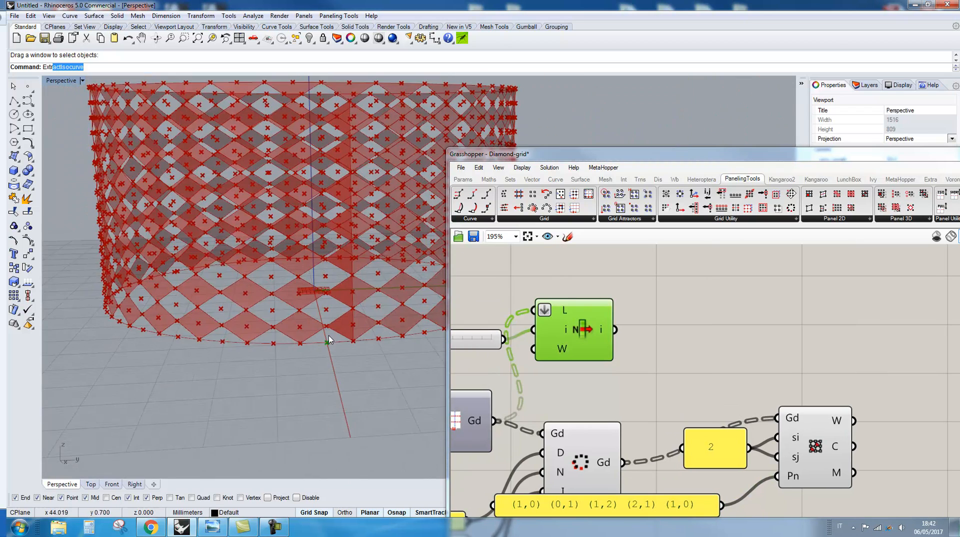
scroll(328, 339, up, 2)
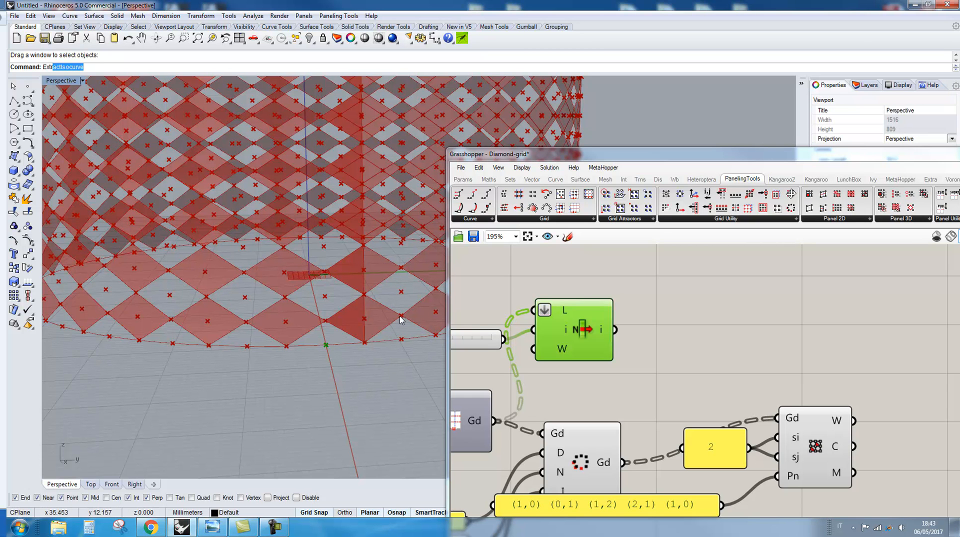
right_drag(617, 376, 635, 308)
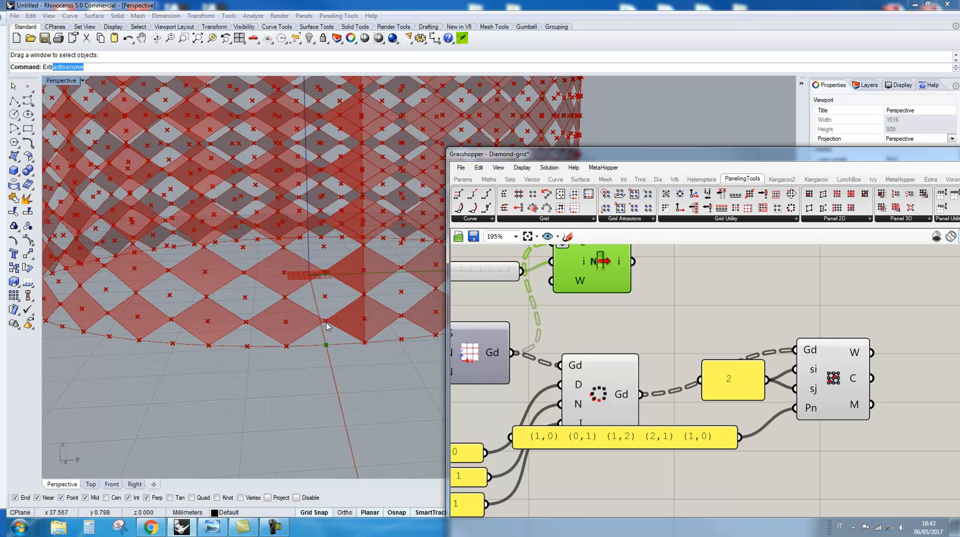
Highlight the Panel Connections output in Rhino and examine the diamonds and the gaps between them around the cylinder
scroll(600, 373, down, 5)
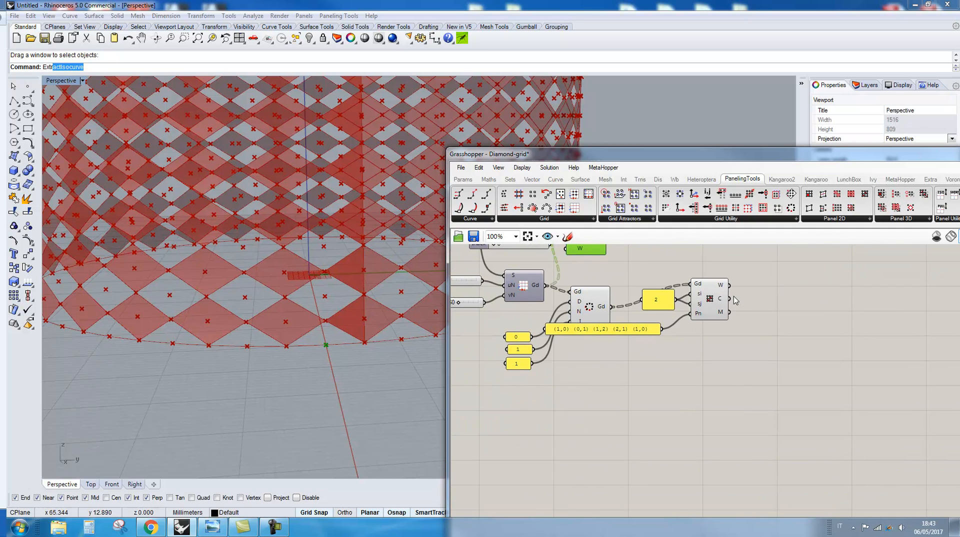
click(712, 300)
scroll(368, 285, down, 10)
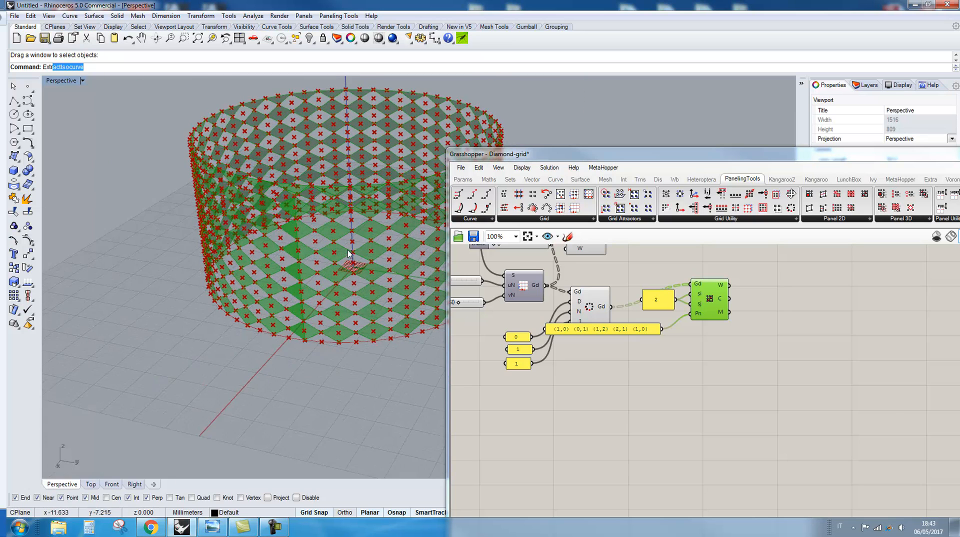
scroll(349, 254, up, 5)
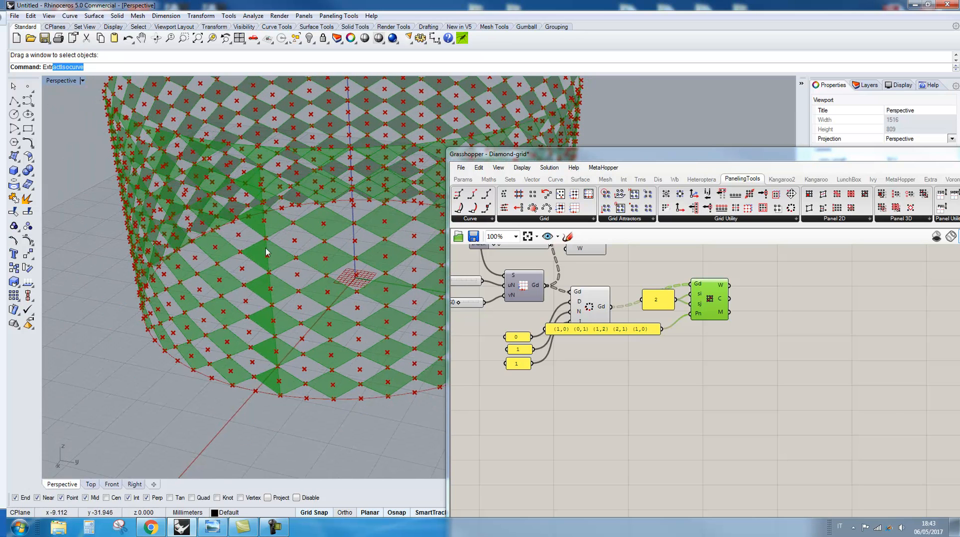
scroll(307, 370, up, 2)
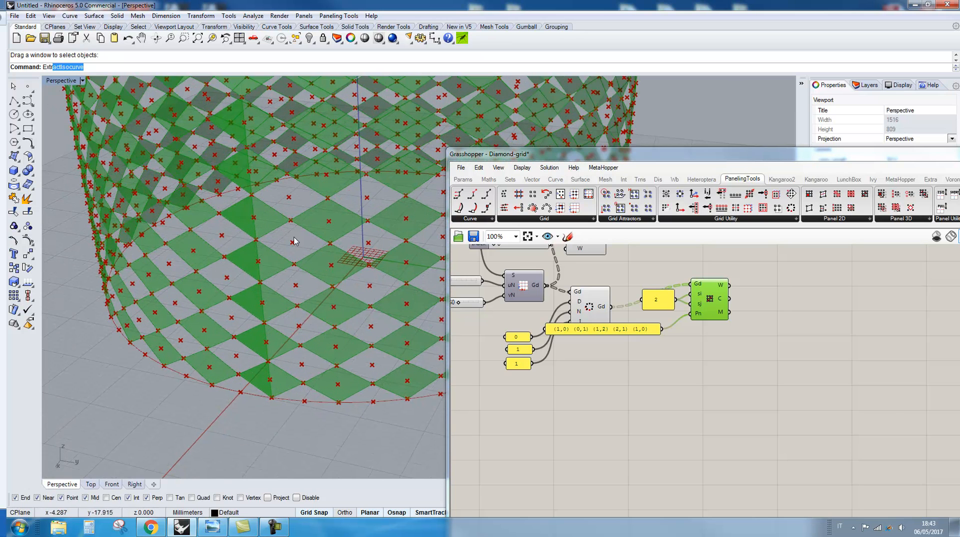
scroll(330, 412, up, 2)
scroll(336, 388, down, 5)
scroll(386, 303, up, 3)
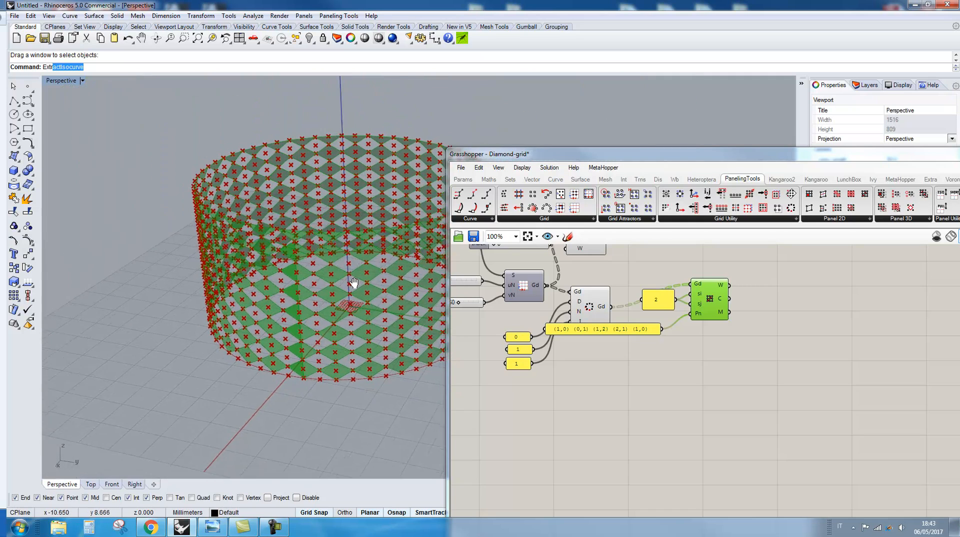
scroll(387, 303, up, 4)
scroll(260, 403, up, 1)
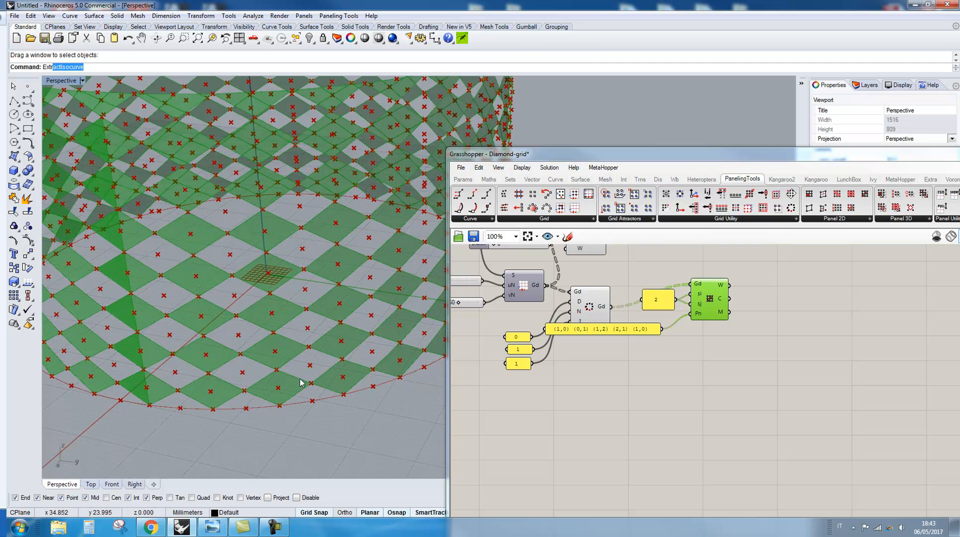
Move Panel Connections and its two input panels away from the grid components, with the pattern panel placed just below the 2 panel
scroll(648, 383, up, 4)
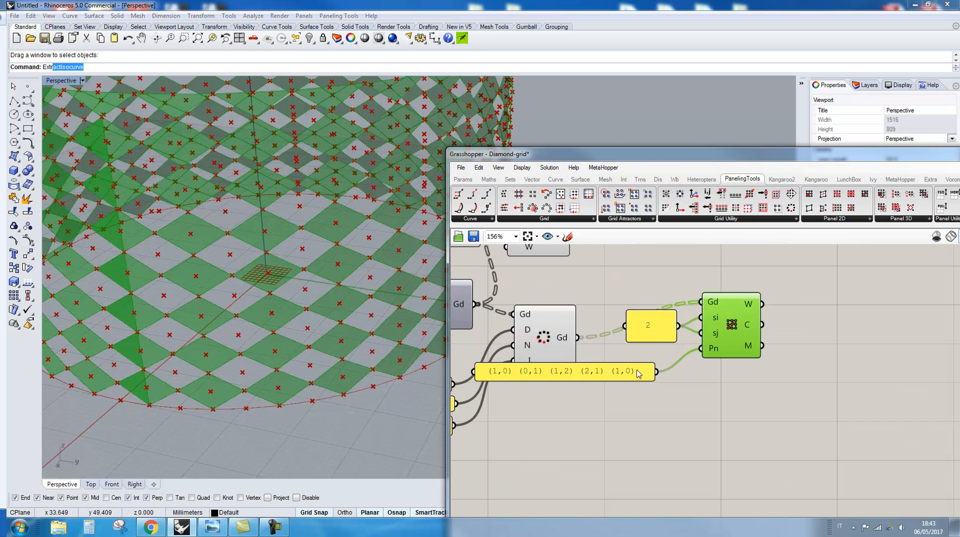
click(646, 382)
scroll(610, 434, down, 3)
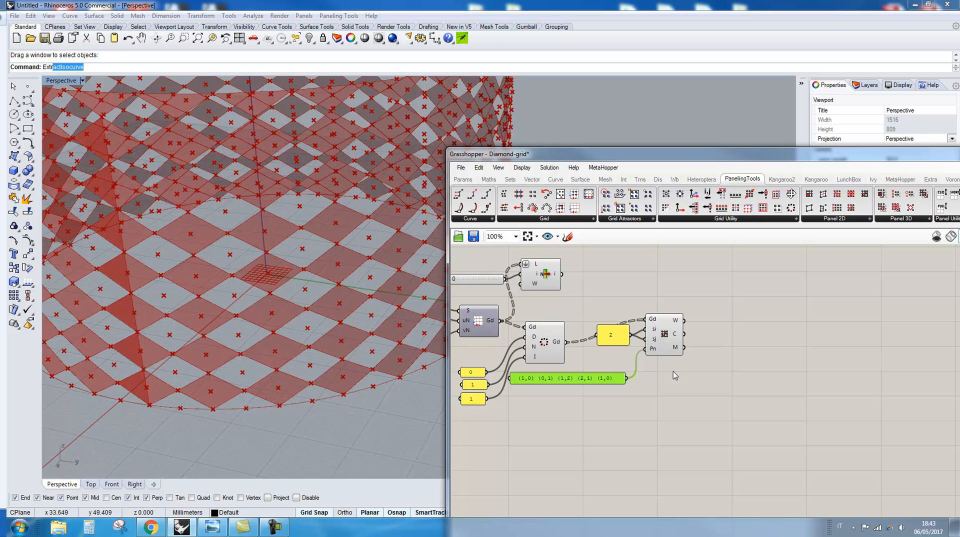
drag(733, 321, 590, 390)
drag(645, 355, 806, 331)
click(778, 372)
drag(781, 360, 780, 341)
drag(870, 279, 760, 340)
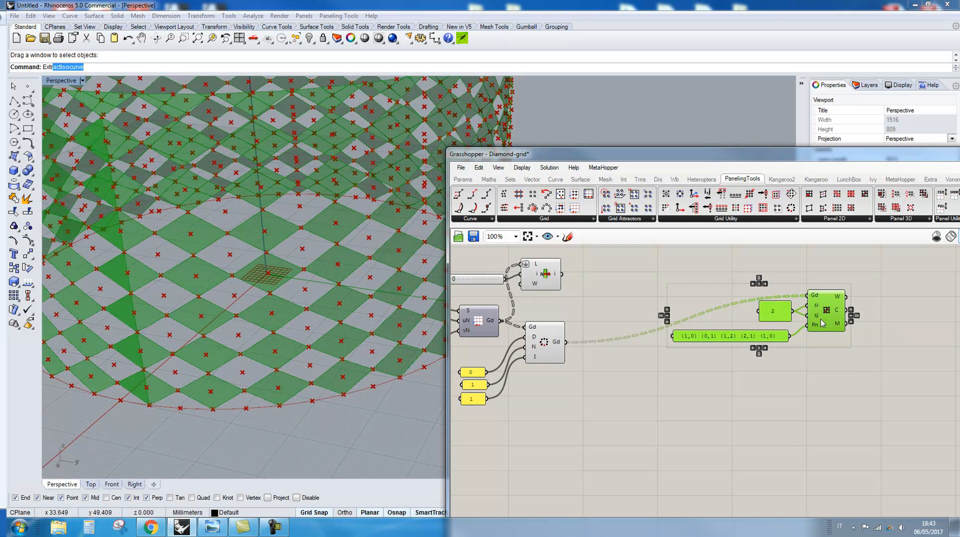
alt+drag(820, 319, 820, 383)
click(802, 425)
Change the copied Panel Connections' coordinate pattern to (2,1) (1,2) (2,3) (3,2) (2,1)
scroll(802, 425, up, 3)
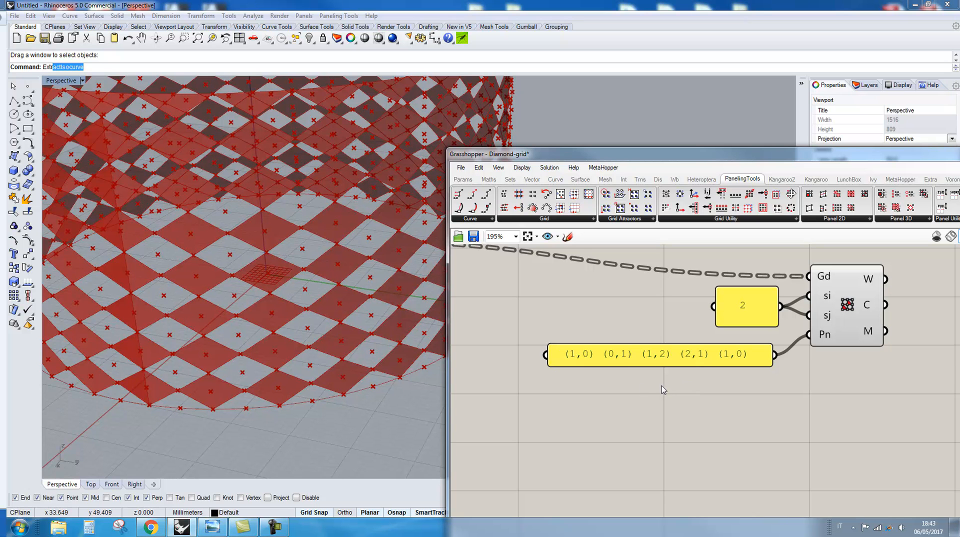
double_click(578, 355)
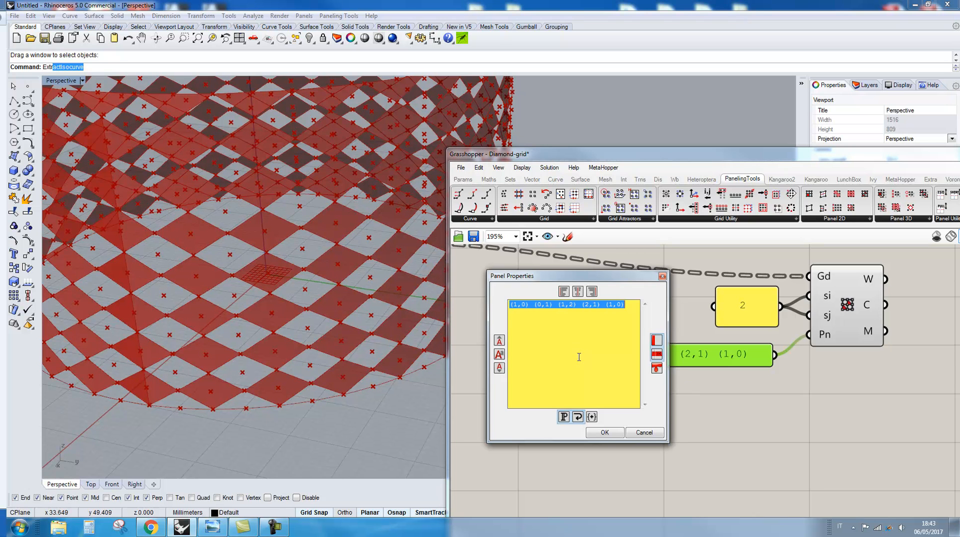
double_click(513, 305)
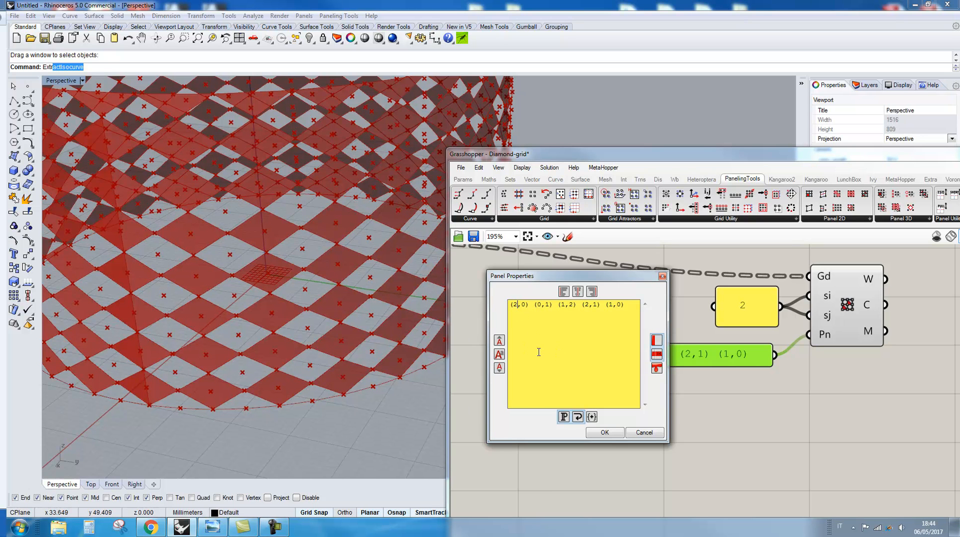
double_click(524, 305)
text(1)
text(1)
drag(588, 305, 583, 305)
double_click(611, 304)
click(590, 432)
Highlight both Panel Connections components in turn and examine how their diamonds fit together and meet the cylinder's base edge
click(847, 312)
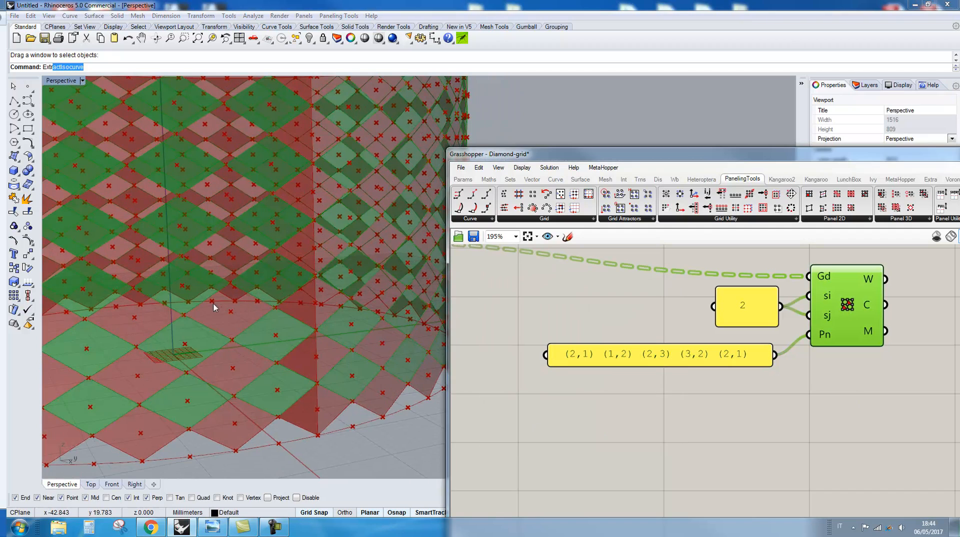
scroll(236, 310, down, 5)
right_drag(775, 307, 706, 396)
click(780, 272)
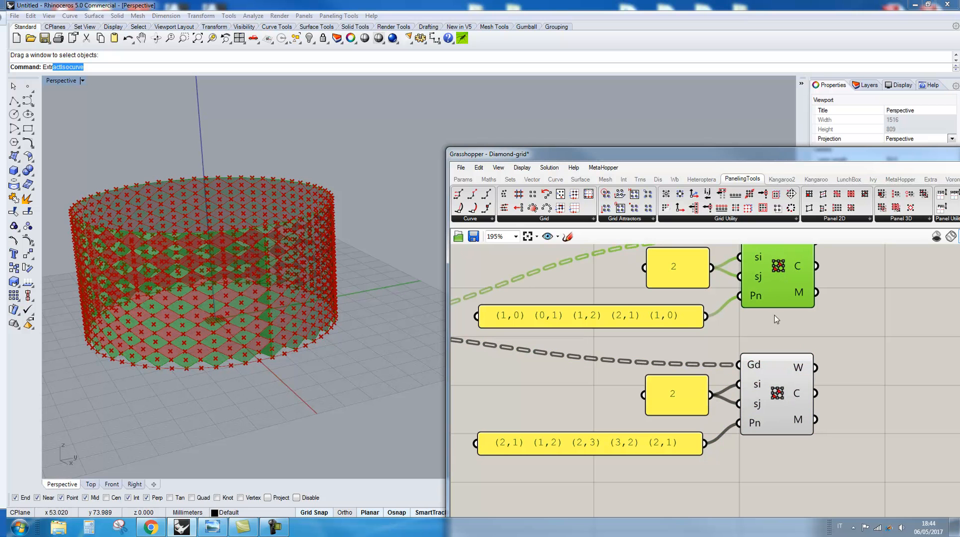
click(771, 385)
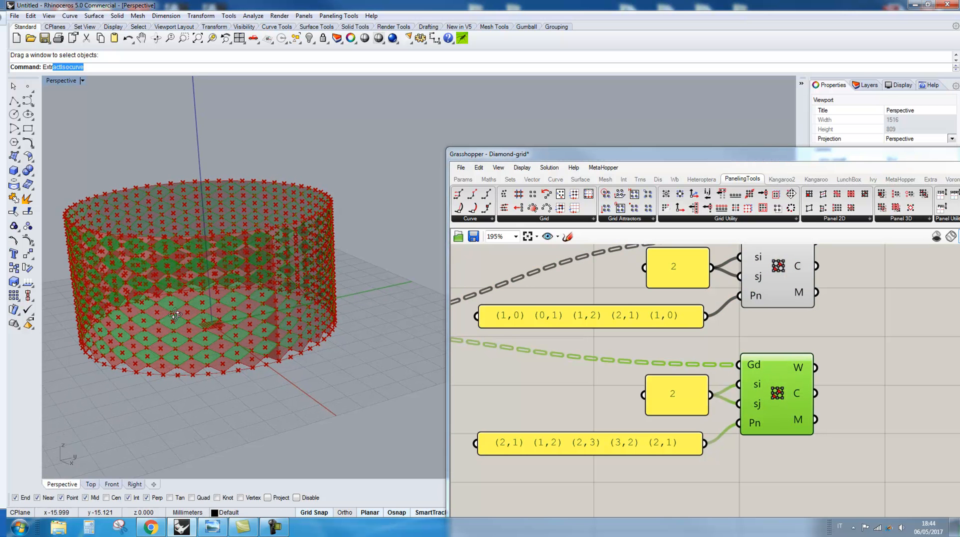
scroll(208, 315, up, 5)
scroll(208, 315, up, 5)
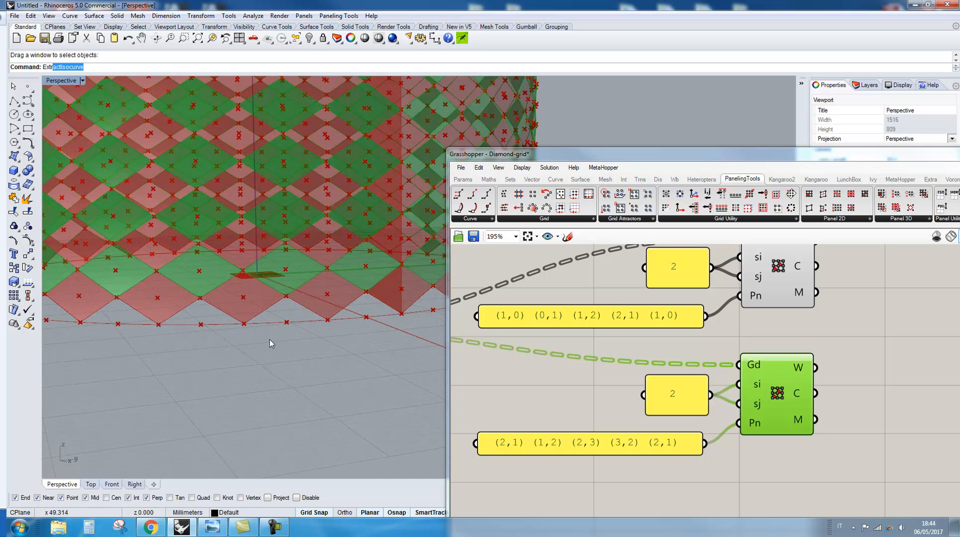
Duplicate the second Panel Connections with its two input panels and place the copy directly below it
scroll(664, 415, down, 5)
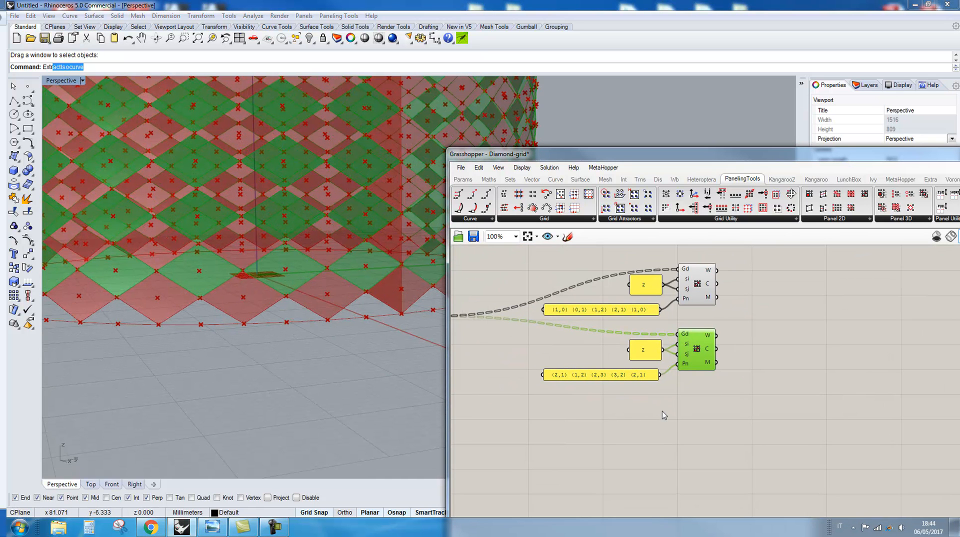
click(728, 396)
drag(731, 339, 625, 382)
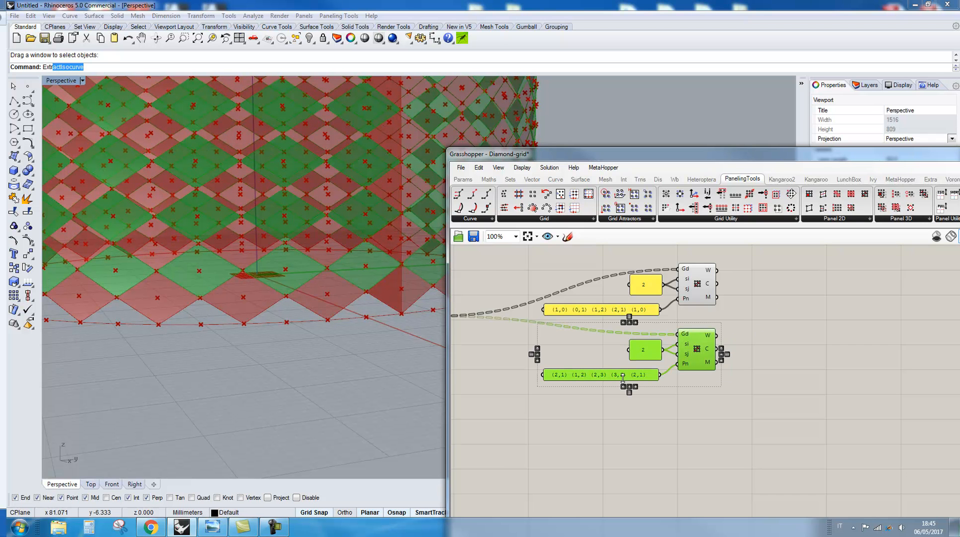
alt+drag(699, 336, 698, 404)
click(753, 396)
Give the third Panel Connections separate 2 panels for its si and sj inputs, placed clear of each other
scroll(686, 459, up, 2)
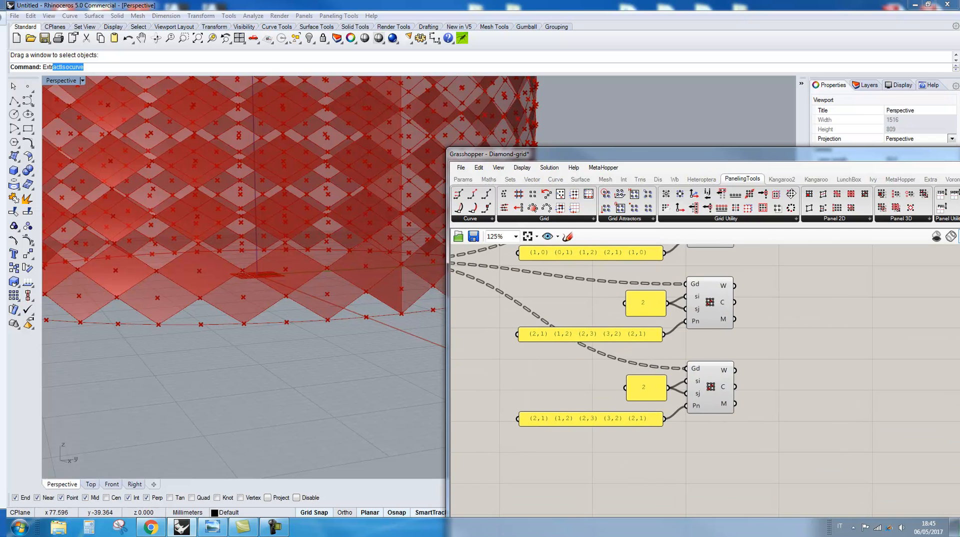
right_drag(575, 407, 548, 427)
drag(620, 416, 694, 420)
scroll(596, 404, up, 3)
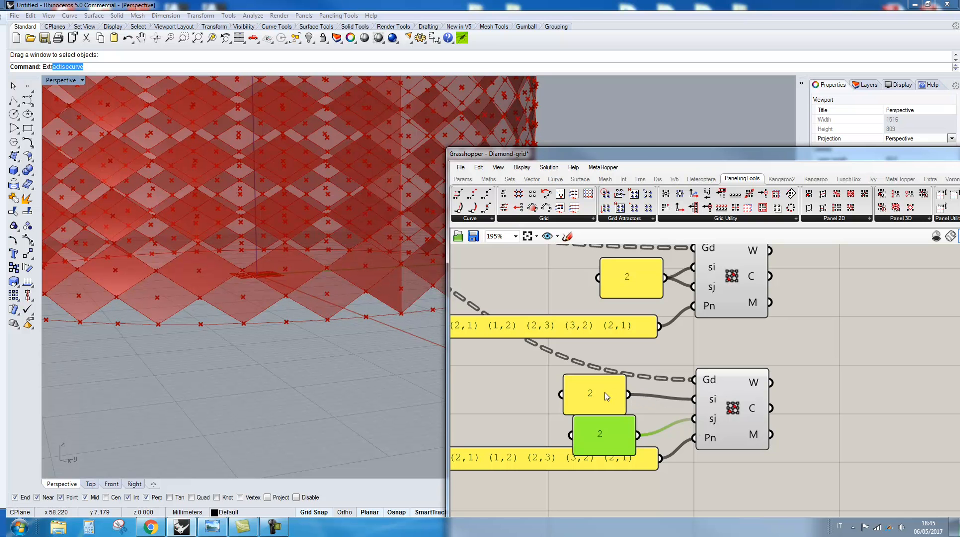
drag(605, 394, 578, 385)
right_drag(577, 387, 549, 410)
Set the panel feeding the third Panel Connections' si input to 20
scroll(548, 412, up, 2)
scroll(549, 412, down, 2)
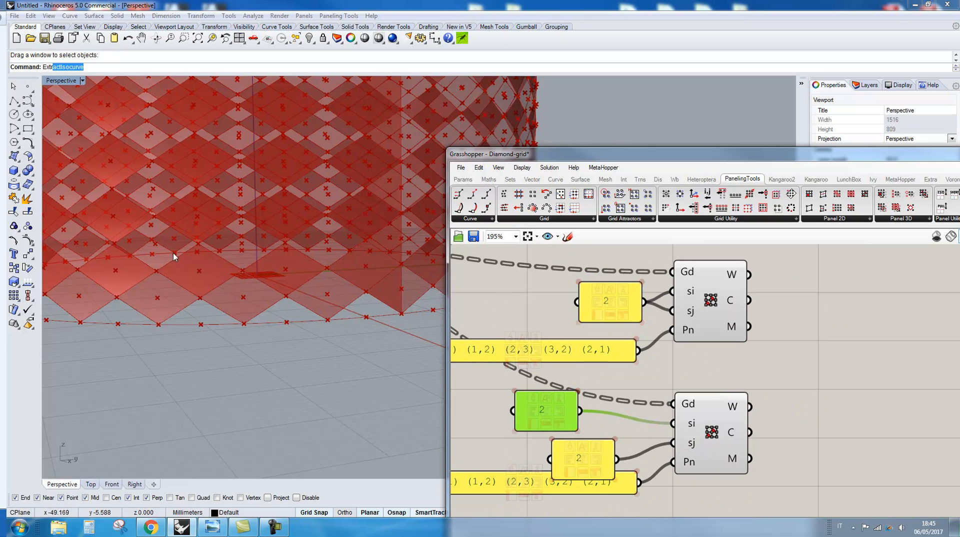
scroll(174, 260, down, 5)
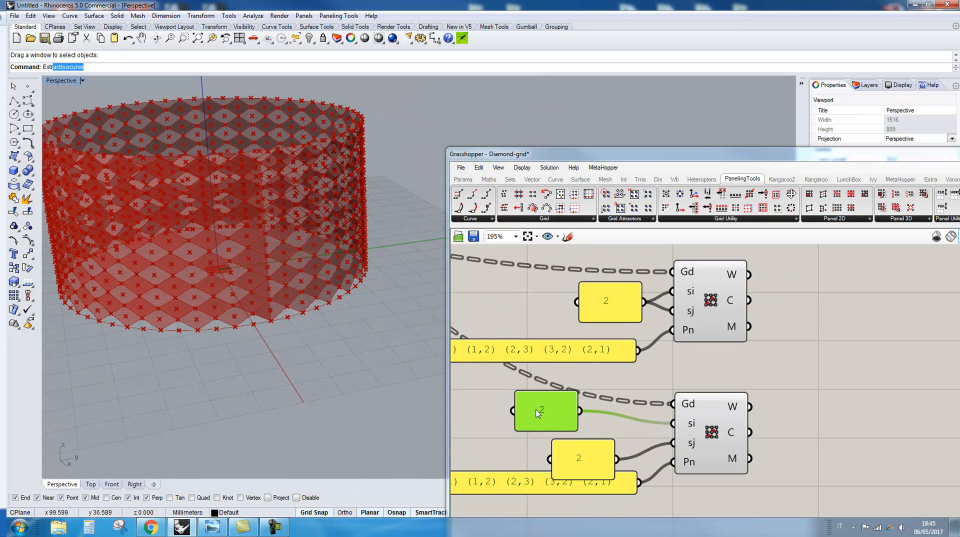
double_click(538, 413)
text(20)
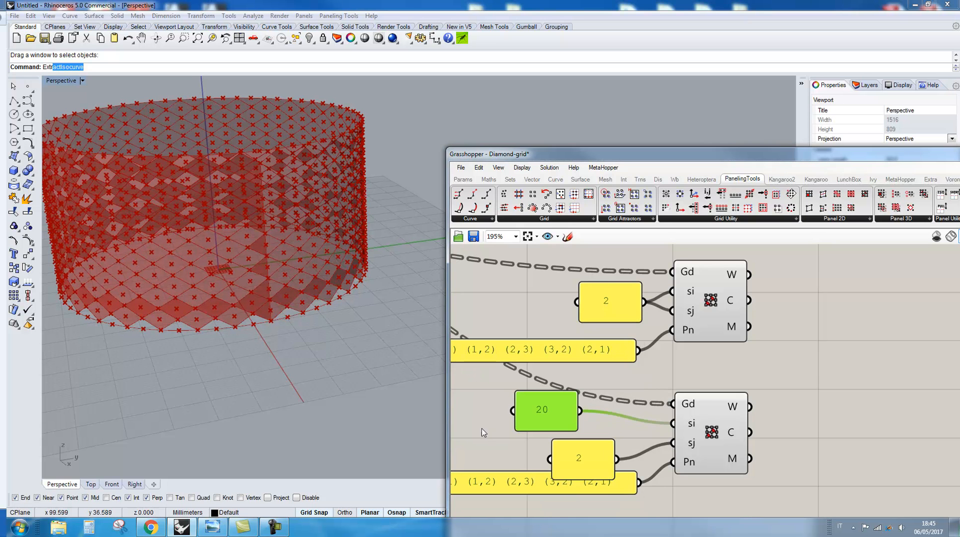
Stack the 20 and 2 panels beside the third Panel Connections, with its coordinate pattern panel just below them
click(571, 486)
scroll(232, 328, up, 3)
drag(560, 414, 602, 420)
mouse_move(615, 492)
mouse_down()
mouse_move(609, 503)
mouse_move(604, 493)
mouse_up()
click(587, 492)
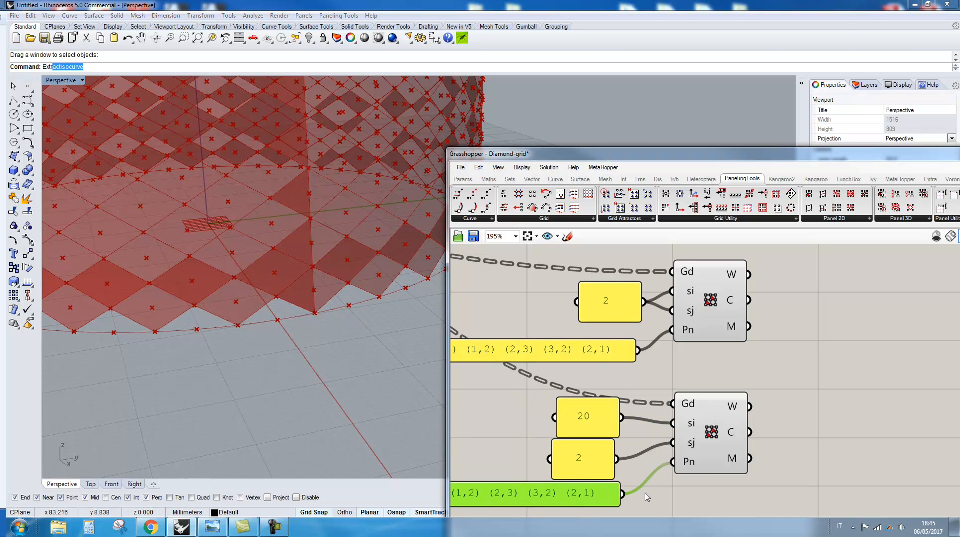
Change the third Panel Connections' coordinate pattern to (0,1) (1,2) (0,3) (3,2) (0,1) and highlight its output in Rhino
scroll(671, 419, down, 3)
scroll(594, 413, up, 3)
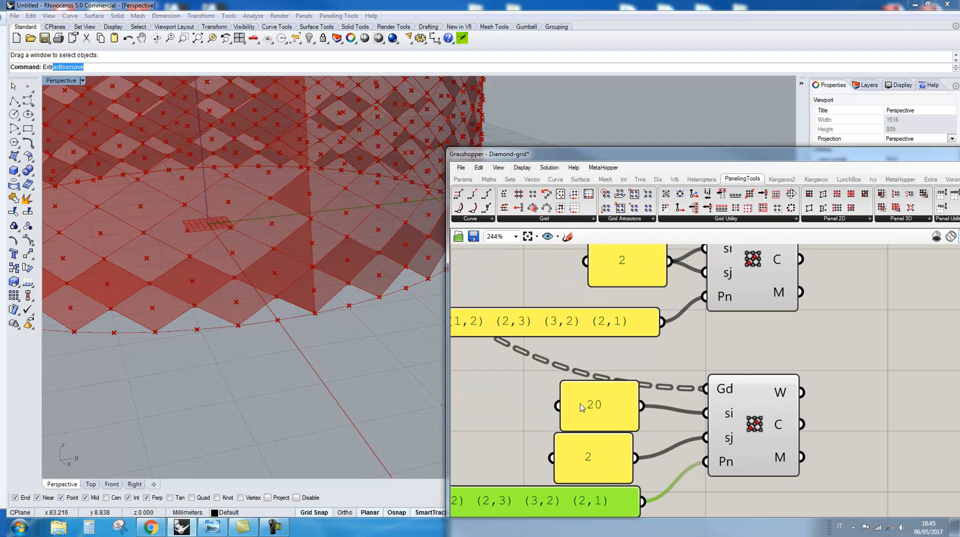
scroll(651, 430, down, 1)
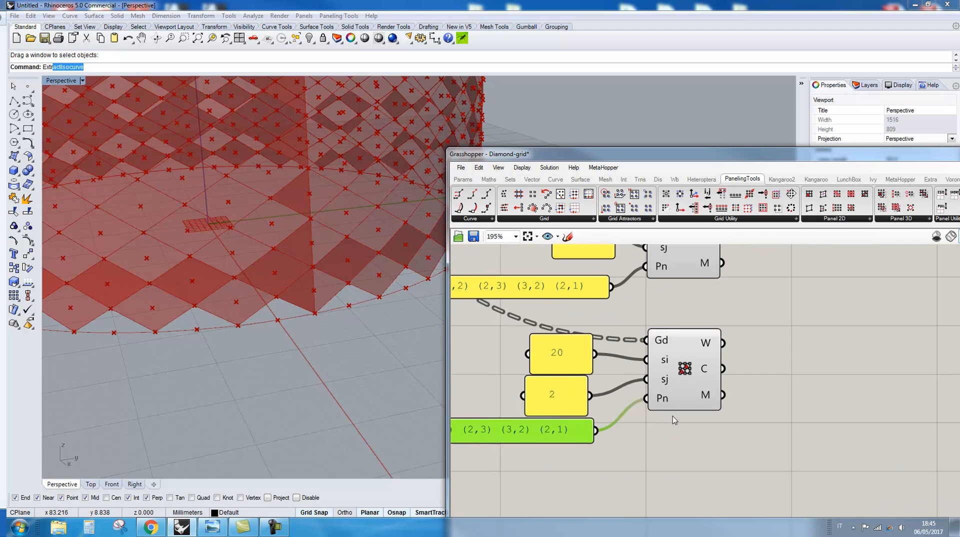
right_drag(673, 420, 641, 438)
right_drag(472, 465, 621, 430)
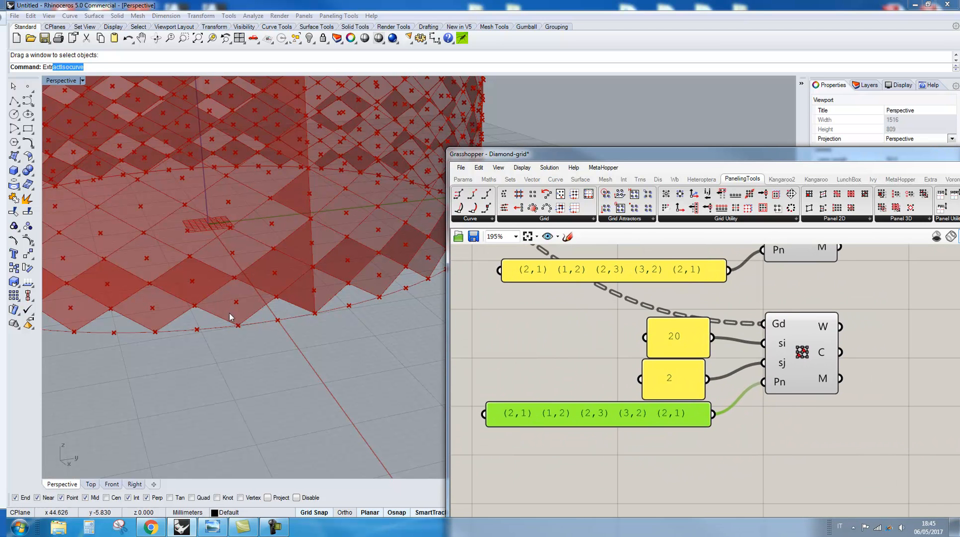
scroll(230, 317, up, 2)
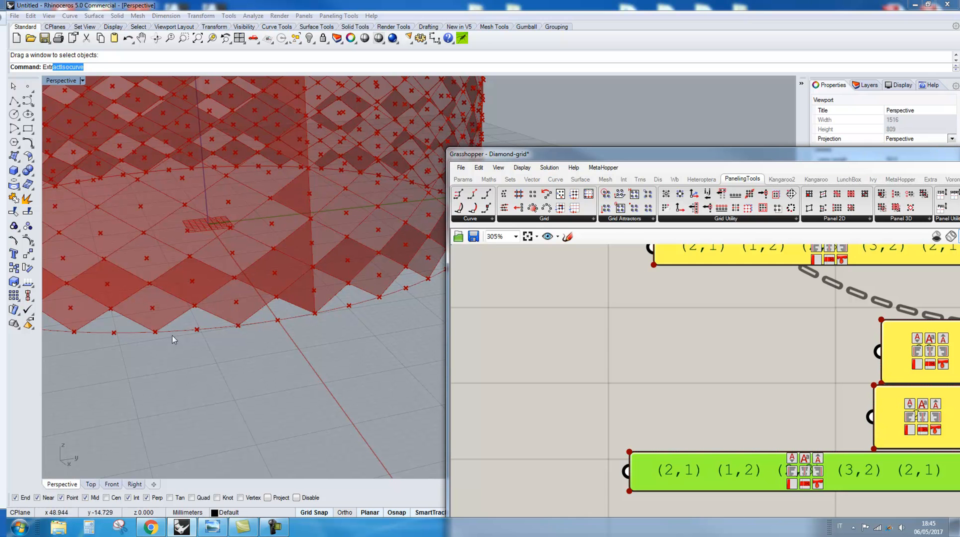
scroll(554, 336, down, 4)
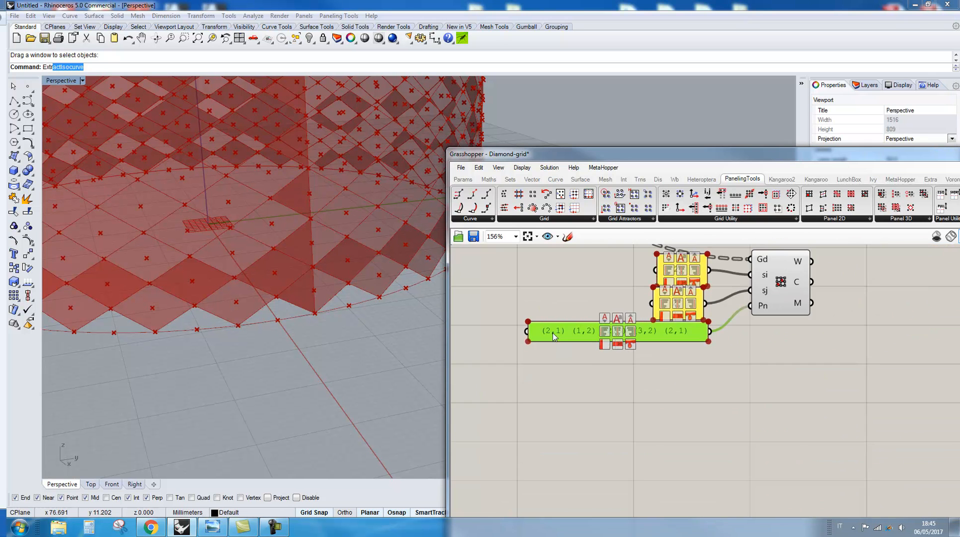
double_click(571, 363)
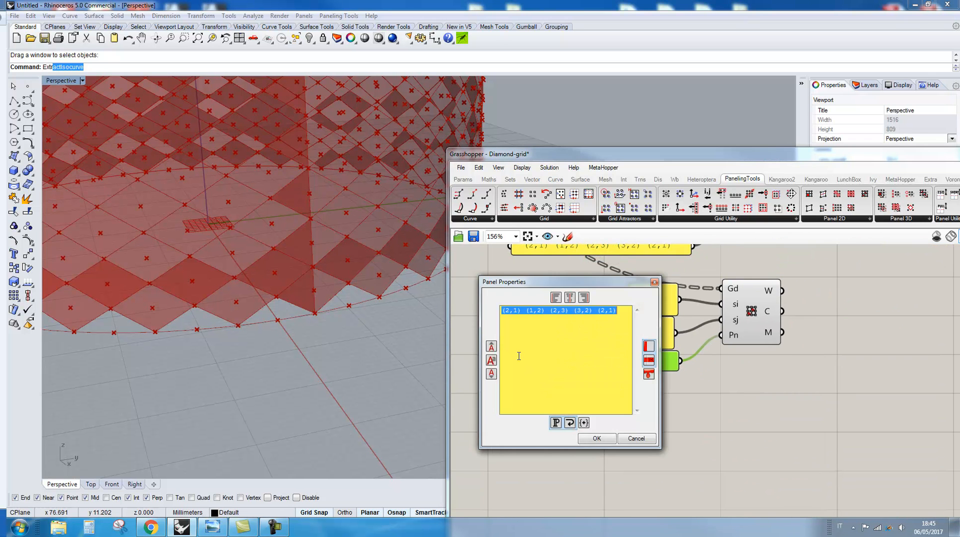
click(508, 310)
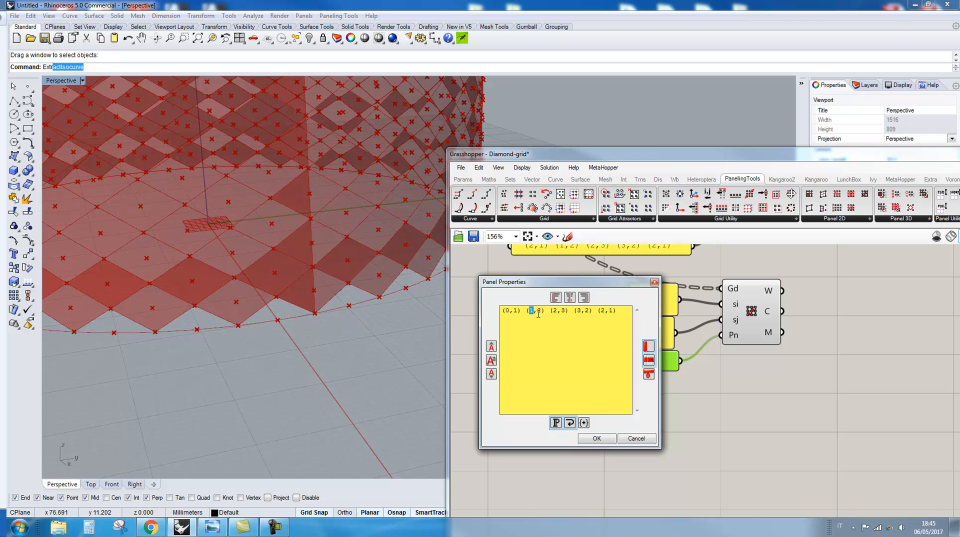
double_click(555, 311)
click(597, 438)
click(749, 320)
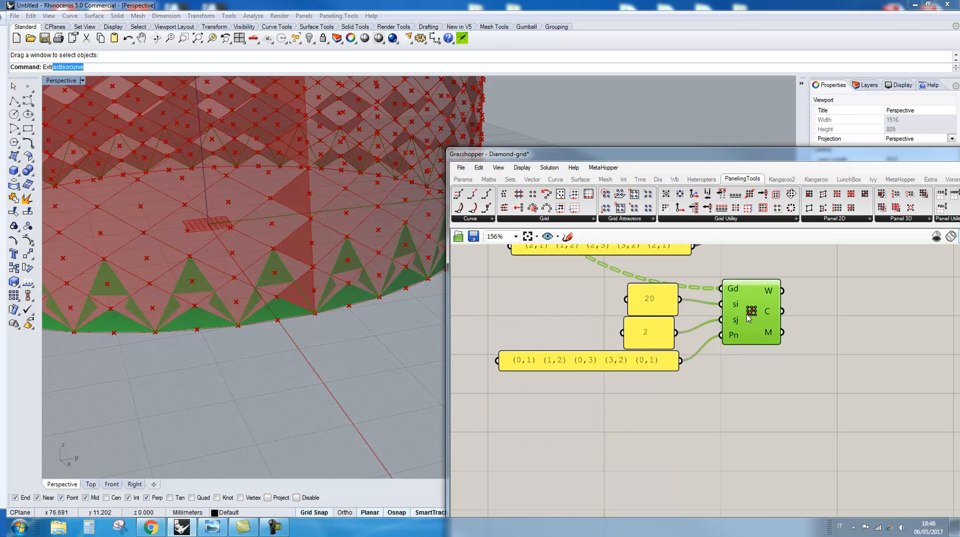
scroll(616, 401, up, 2)
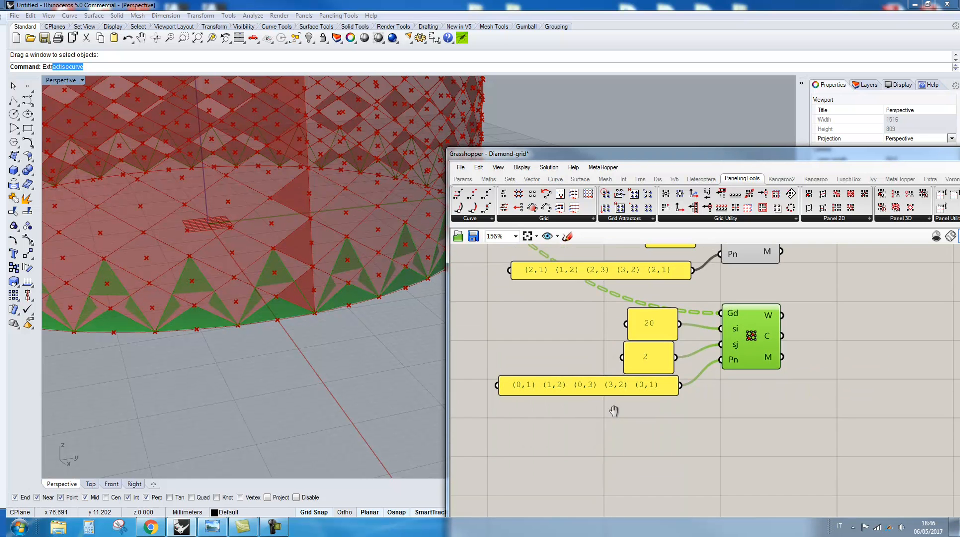
Remove (3,2) from the third pattern so that it reads (0,1) (1,2) (0,3) (0,1)
double_click(564, 392)
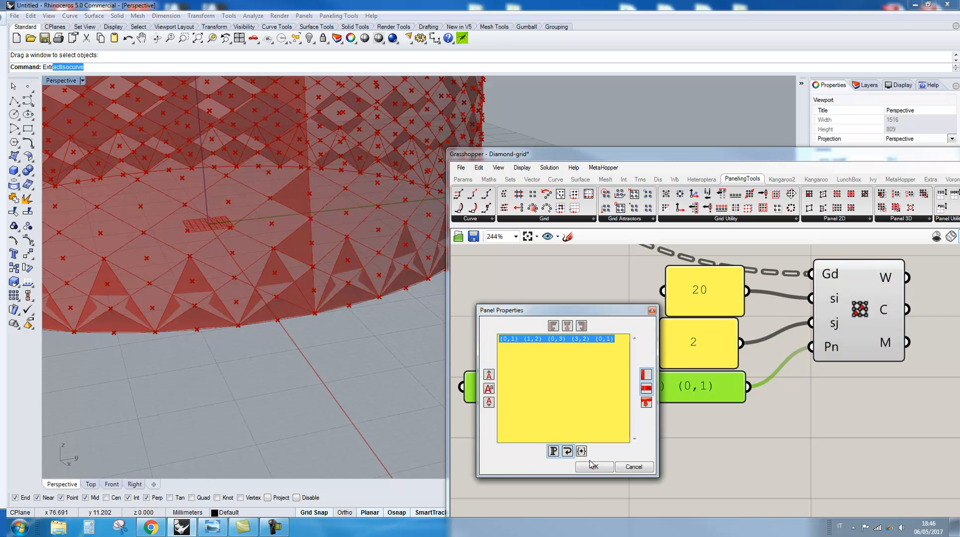
click(587, 365)
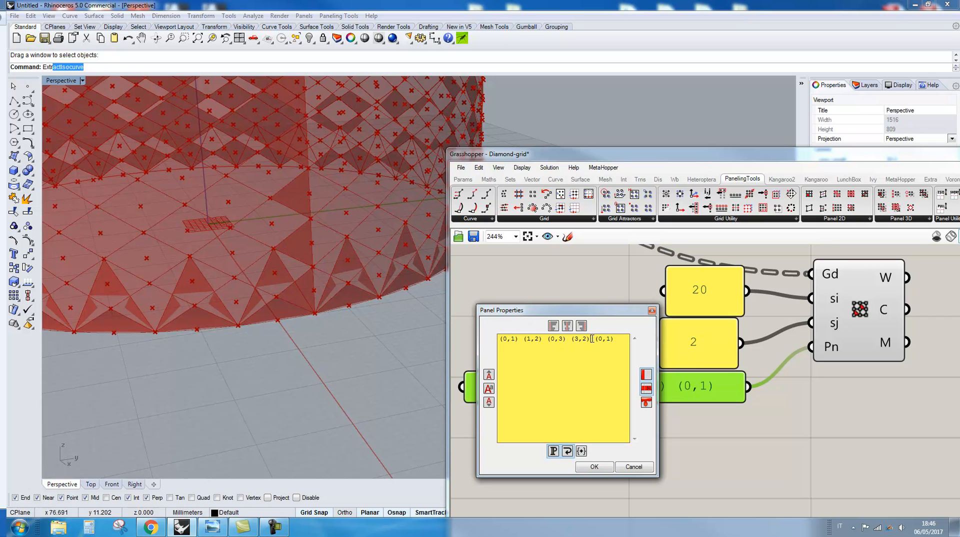
drag(590, 339, 571, 339)
key(BackSpace)
key(BackSpace)
click(592, 468)
Highlight the third Panel Connections and examine its triangles along the cylinder's base edge and the whole definition
right_drag(310, 332, 257, 310)
scroll(256, 297, down, 5)
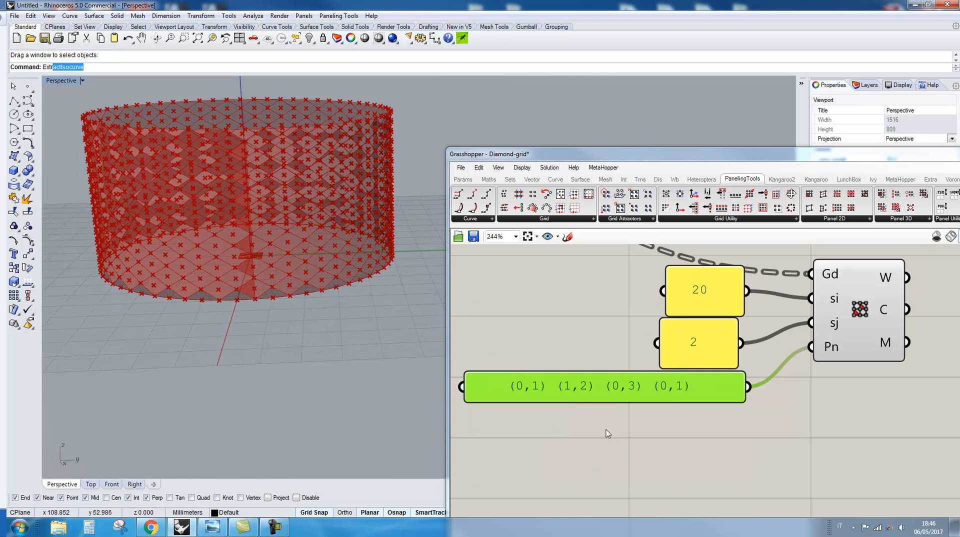
click(862, 303)
right_drag(236, 295, 232, 307)
scroll(798, 364, down, 6)
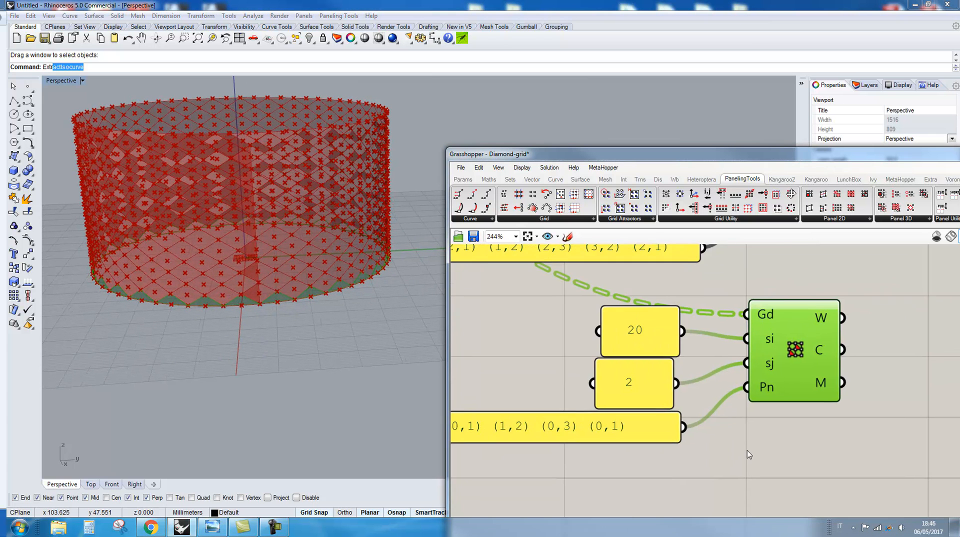
scroll(541, 400, down, 3)
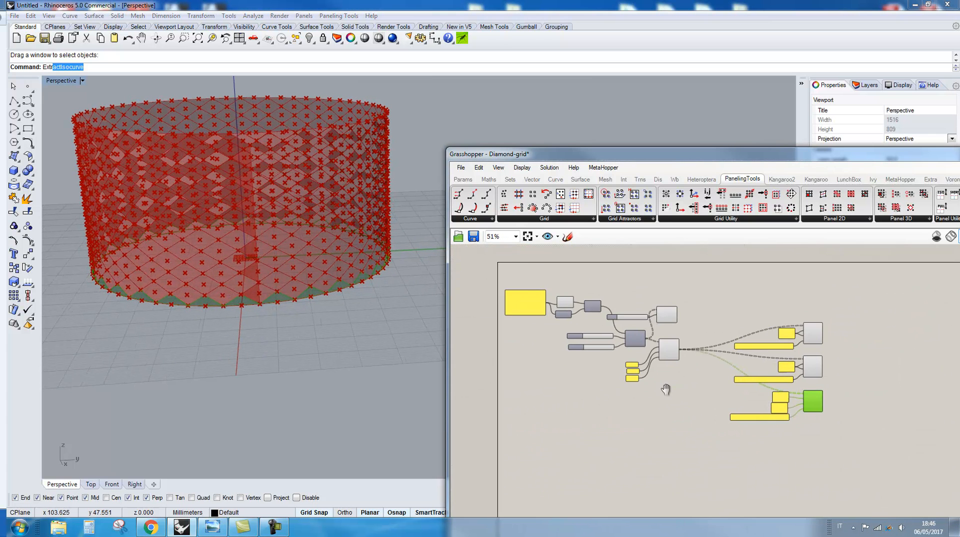
right_drag(257, 224, 276, 323)
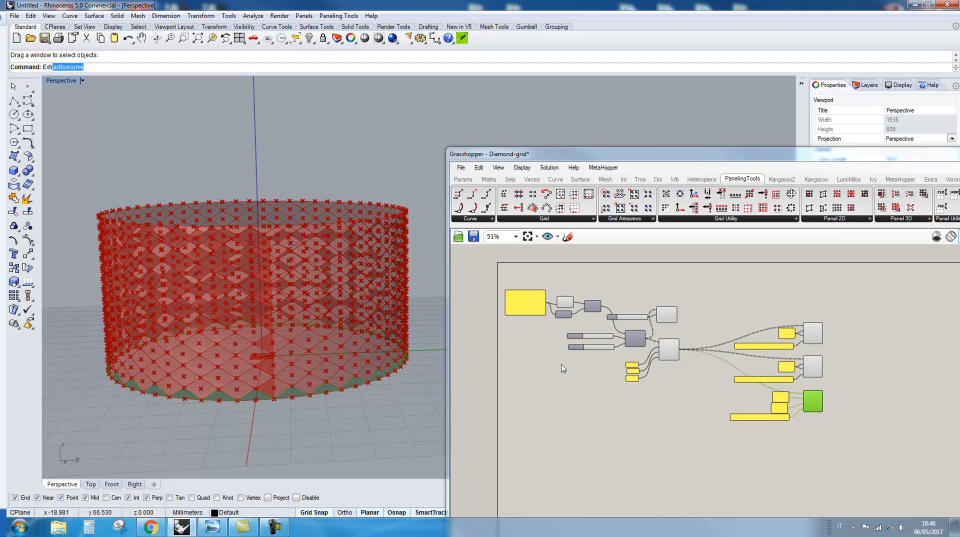
right_drag(568, 372, 578, 380)
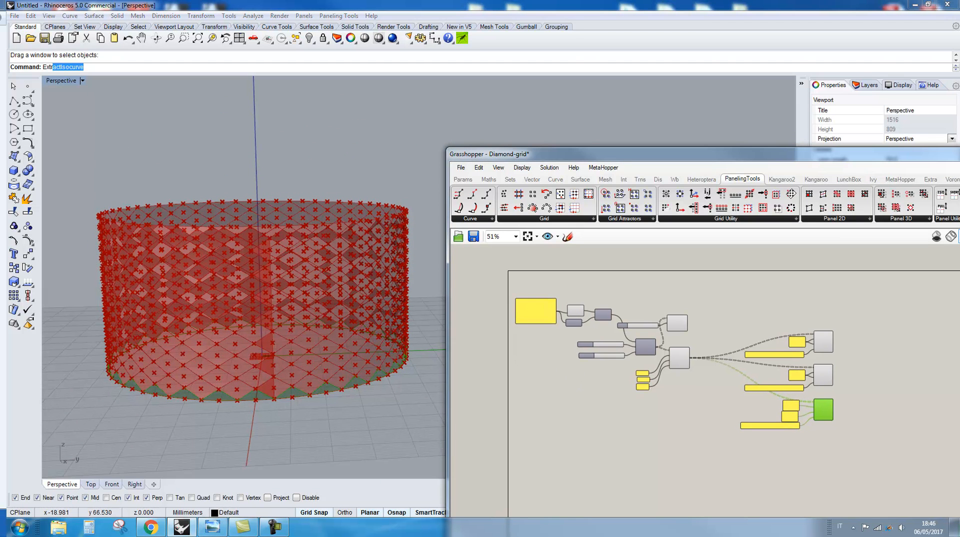